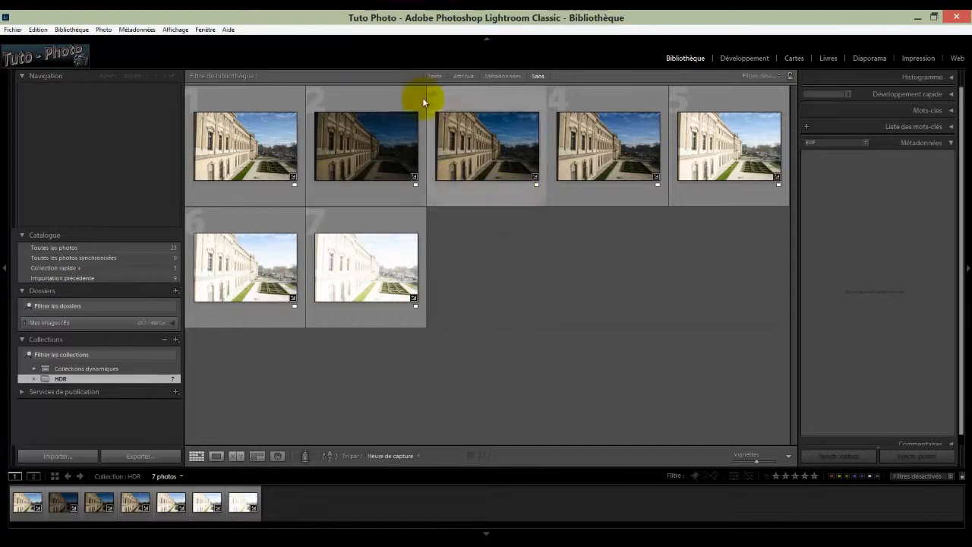
# Select all seven photos of the Louvre façade in the HDR collection.
pyautogui.click(248, 104)
pyautogui.hotkey('ctrl', 'a')
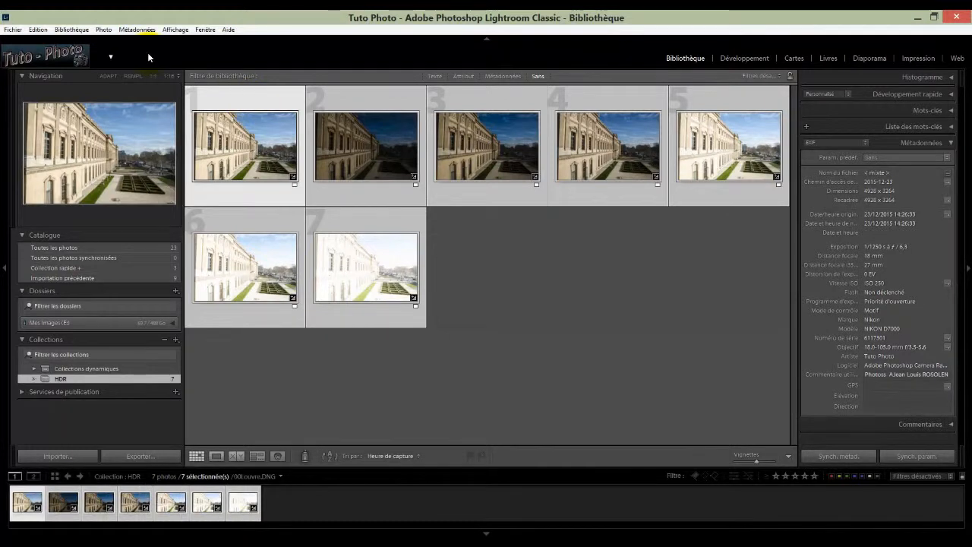
pyautogui.click(103, 29)
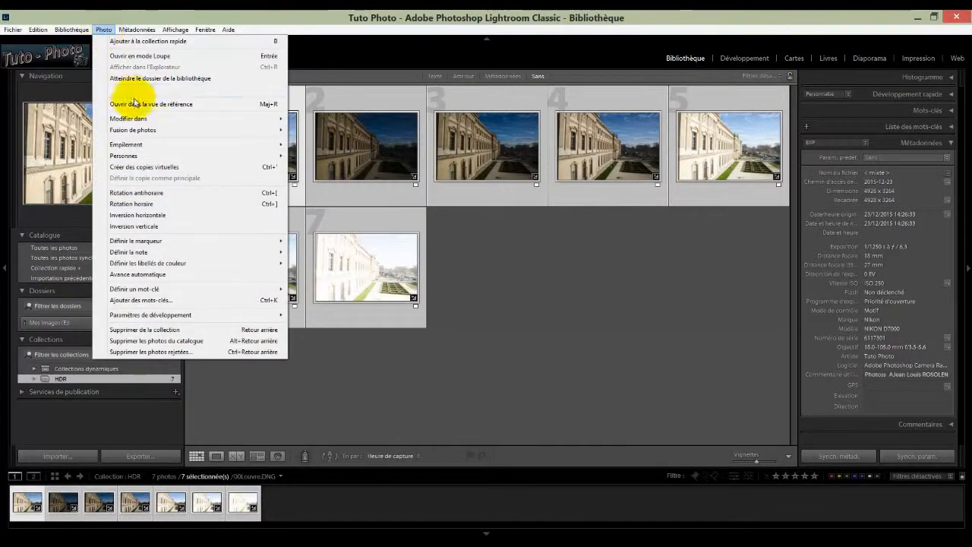
pyautogui.moveTo(141, 122)
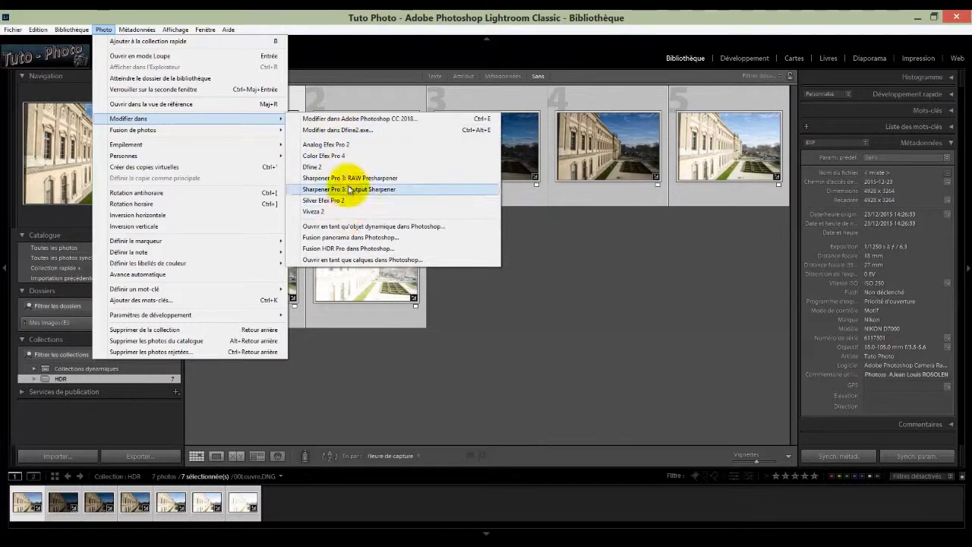
pyautogui.click(12, 31)
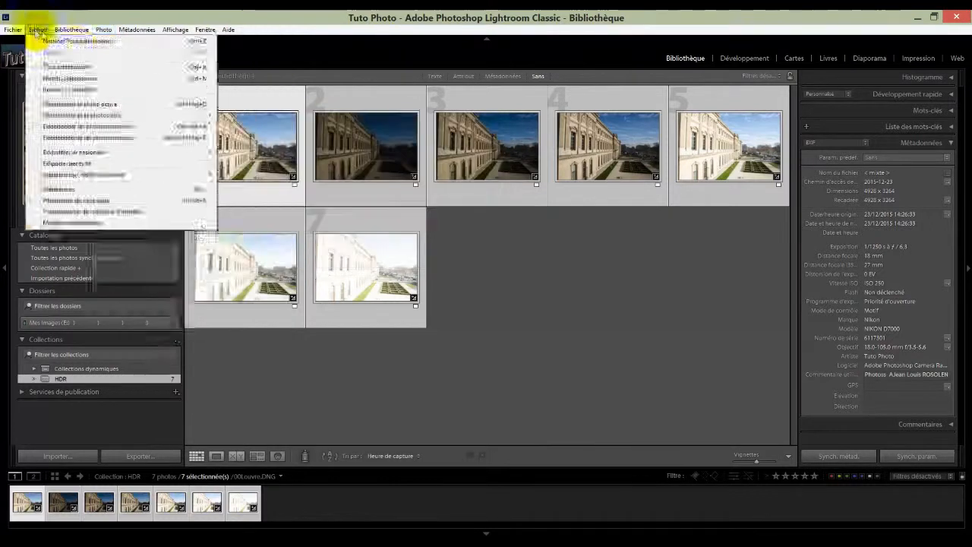
pyautogui.click(12, 30)
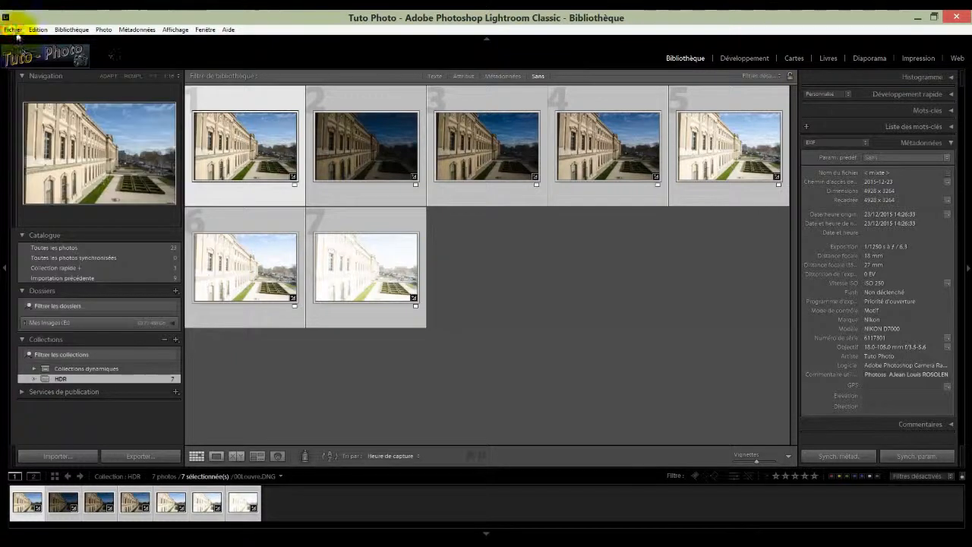
# Open the export settings for the selected photos and choose HDR Efex Pro 2 as the export destination.
pyautogui.click(12, 30)
pyautogui.click(31, 152)
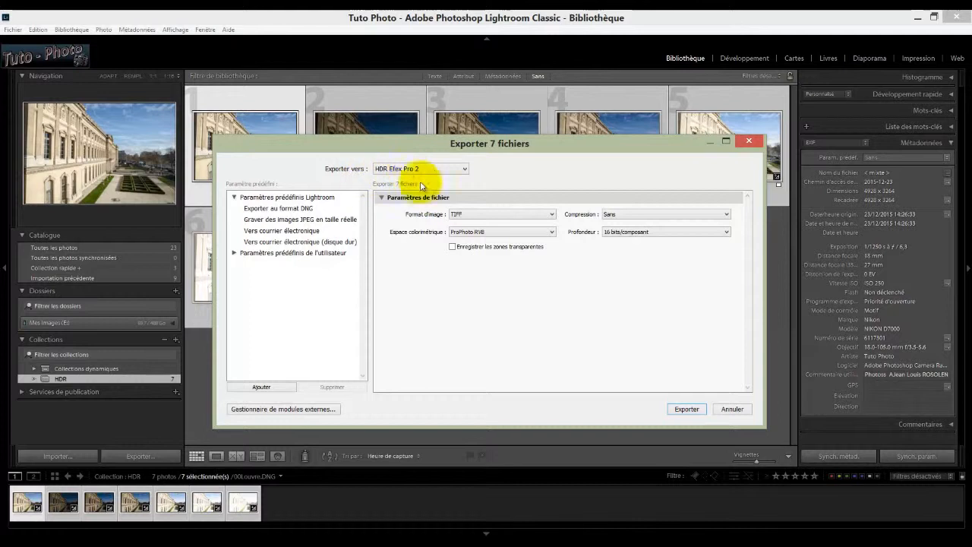
pyautogui.click(465, 172)
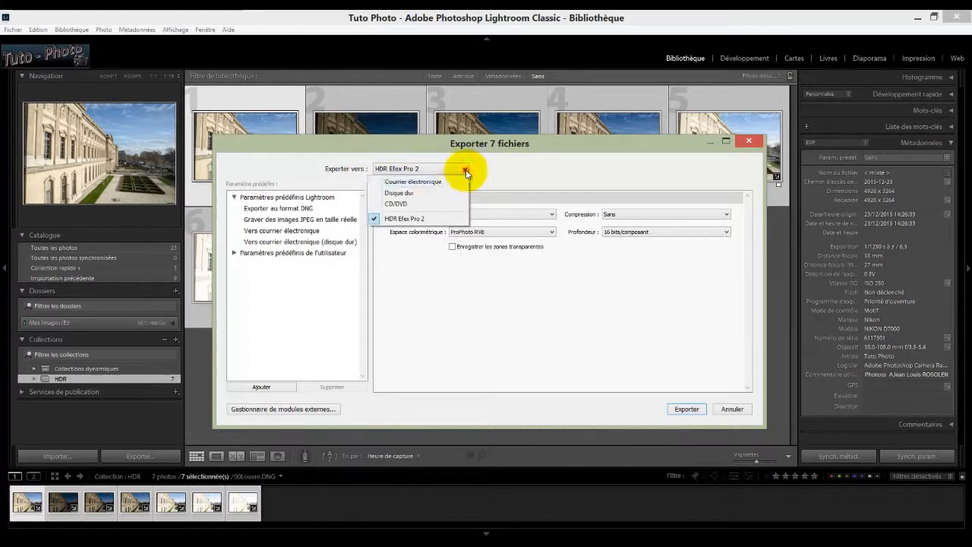
pyautogui.click(409, 218)
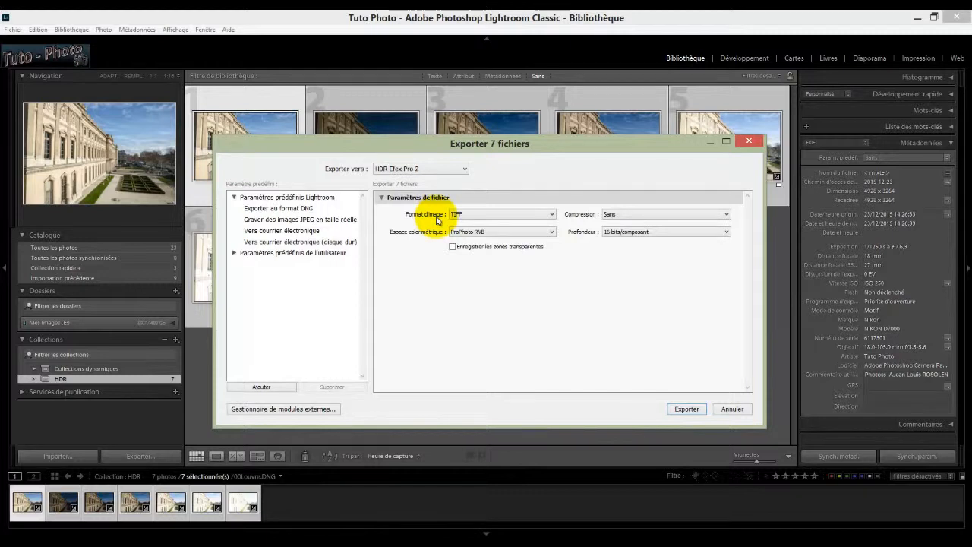
# Set the export to TIFF, ProPhoto RVB and 16 bits/composant, and export the photos to HDR Efex Pro 2.
pyautogui.click(553, 215)
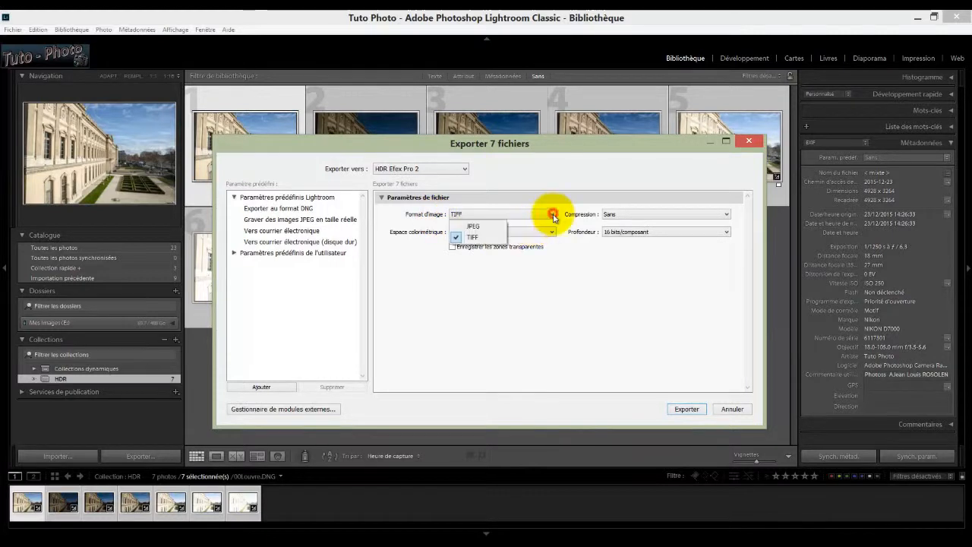
pyautogui.click(474, 239)
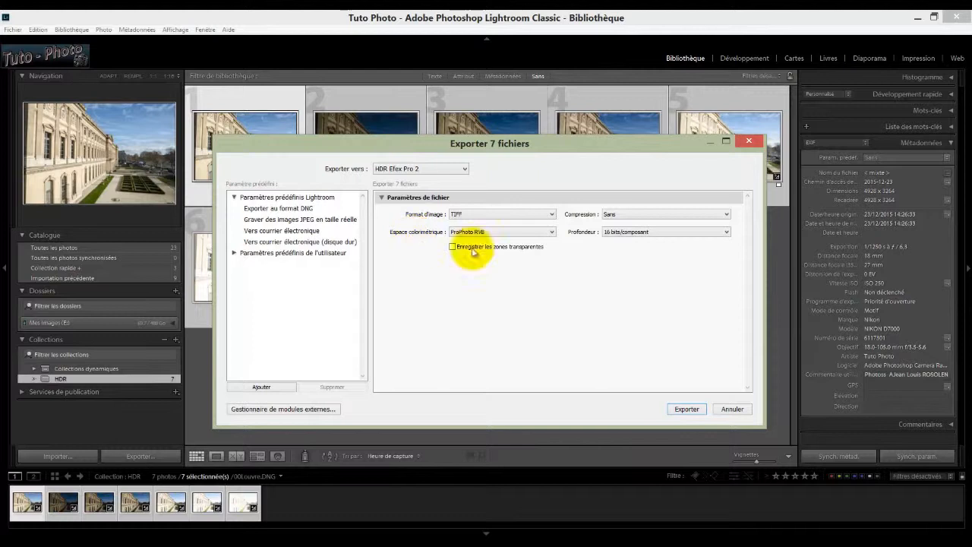
pyautogui.click(553, 233)
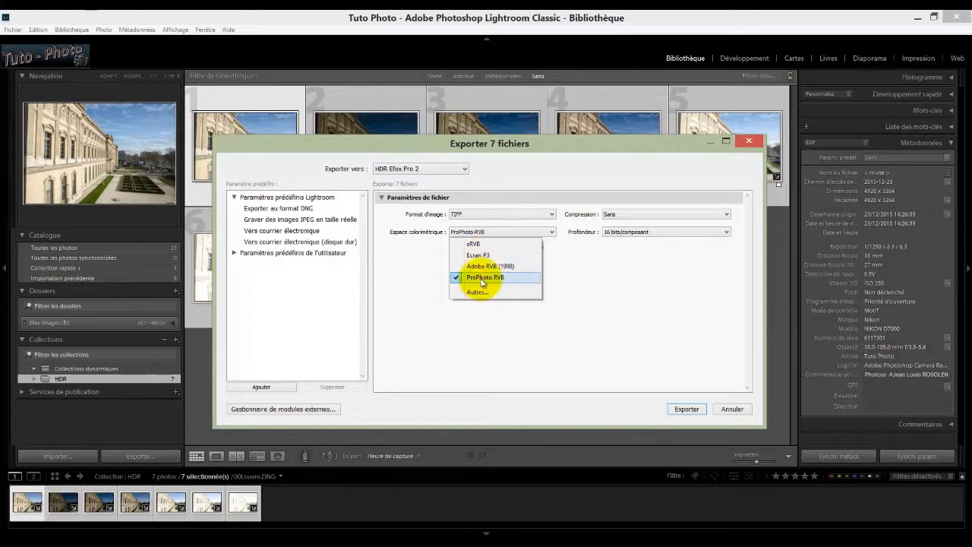
pyautogui.click(481, 278)
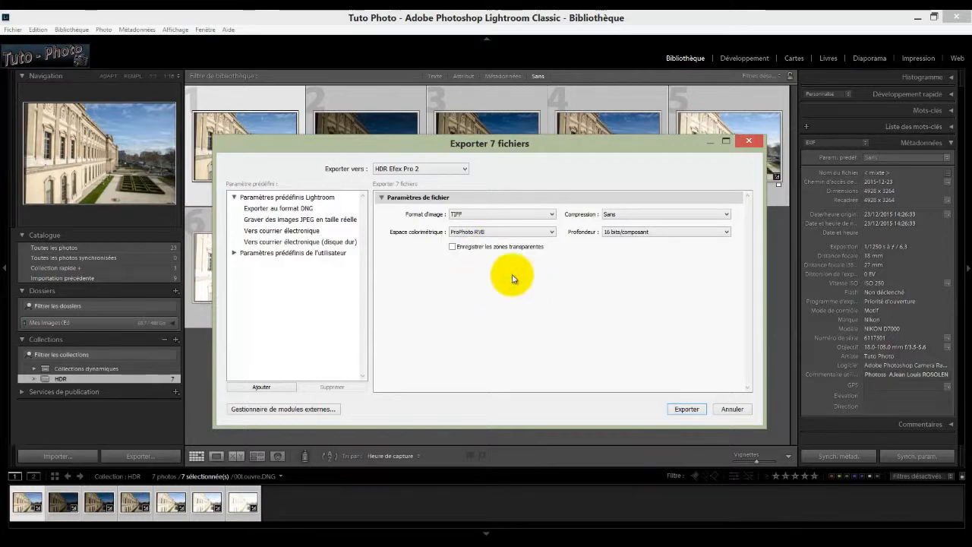
pyautogui.click(726, 231)
pyautogui.click(661, 258)
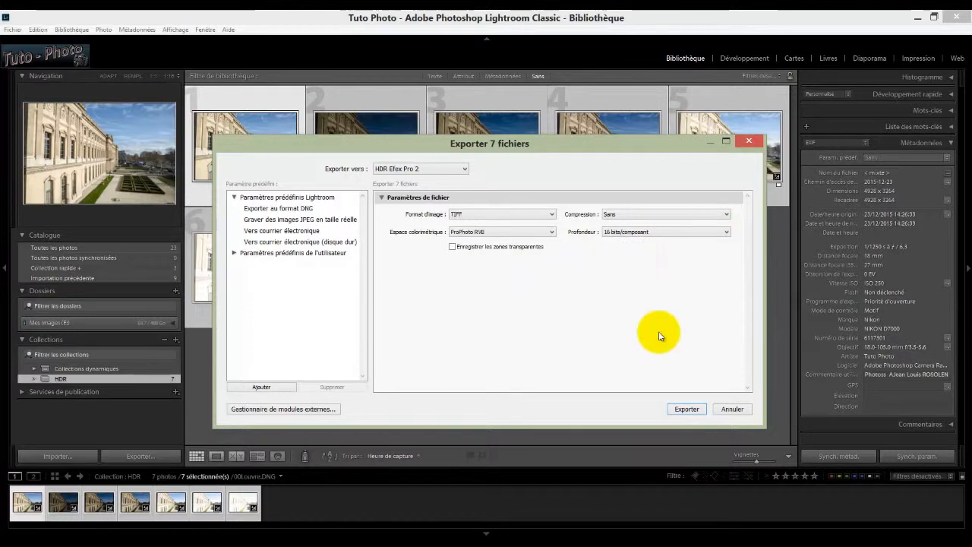
pyautogui.click(686, 410)
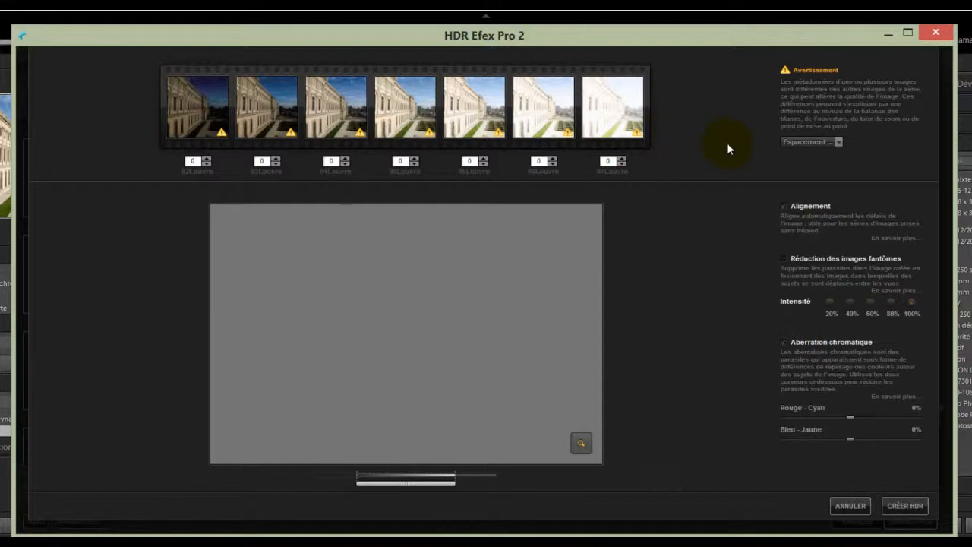
# Set the exposure spacing (Espacement V.E) of the bracketed series to 1.
pyautogui.click(840, 142)
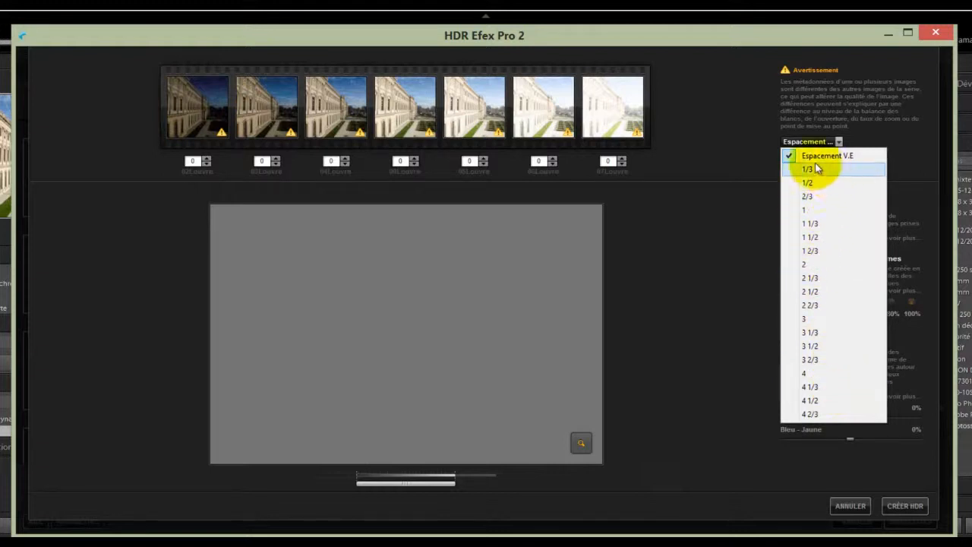
pyautogui.click(805, 210)
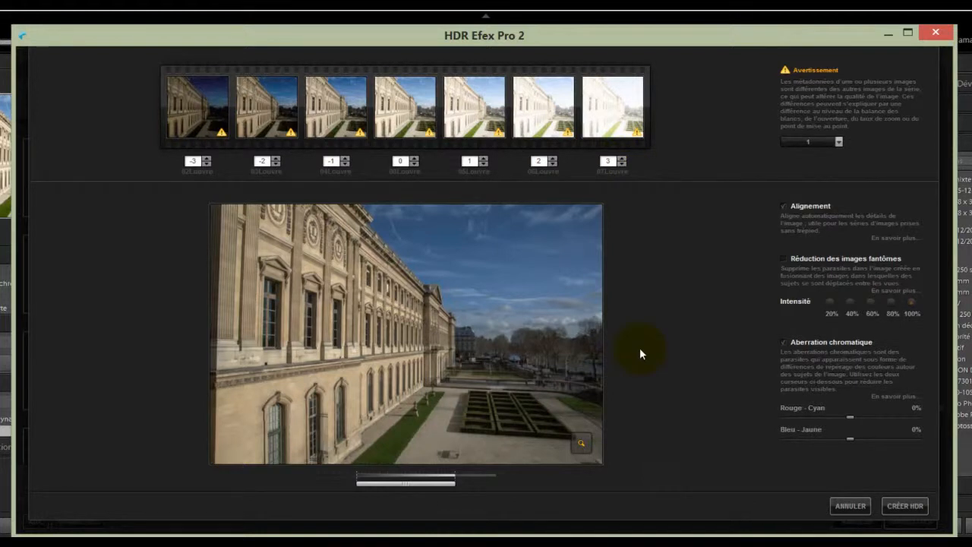
# Examine the façade and the background with the loupe in ghost reduction and chromatic aberration modes, and close the loupe.
pyautogui.click(582, 442)
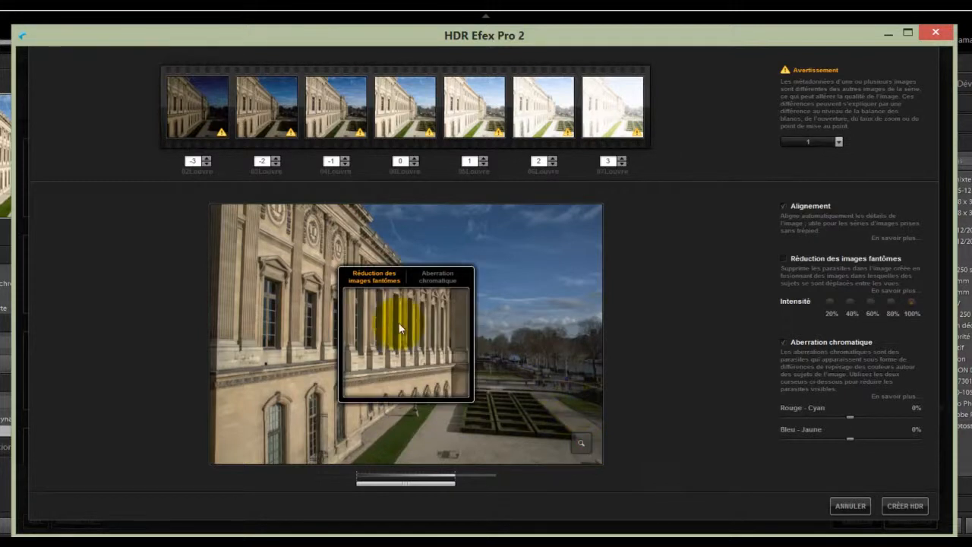
pyautogui.click(411, 274)
pyautogui.moveTo(409, 333)
pyautogui.mouseDown()
pyautogui.moveTo(353, 285)
pyautogui.moveTo(405, 339)
pyautogui.moveTo(456, 356)
pyautogui.mouseUp()
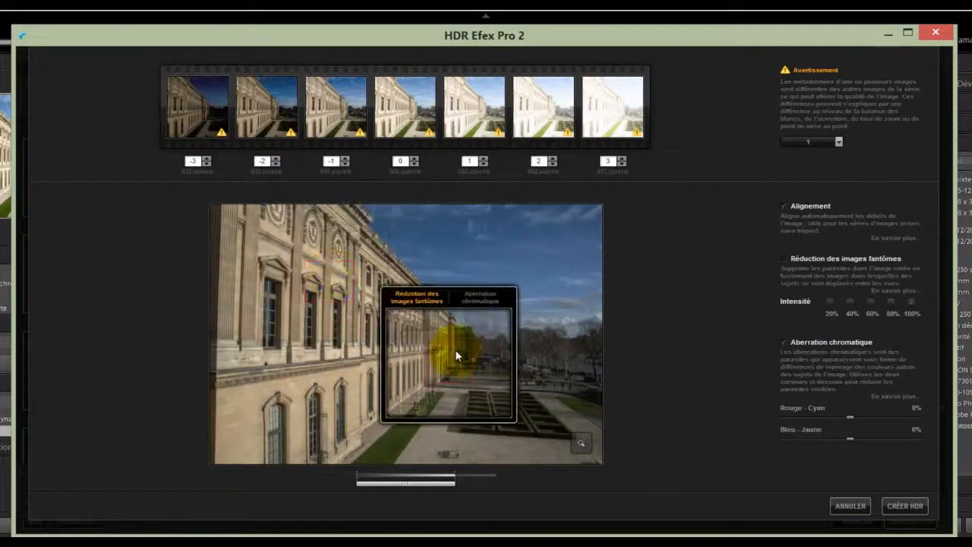
pyautogui.click(414, 297)
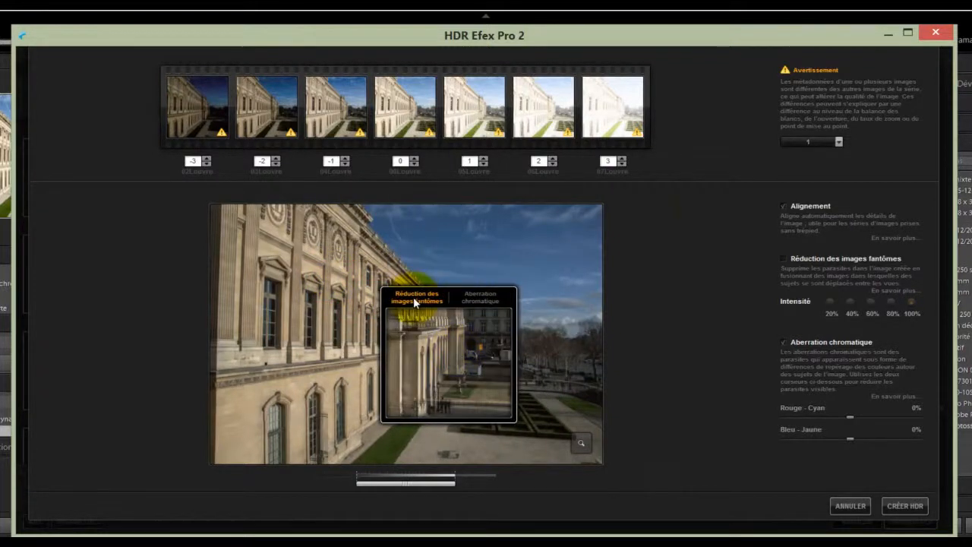
pyautogui.click(480, 298)
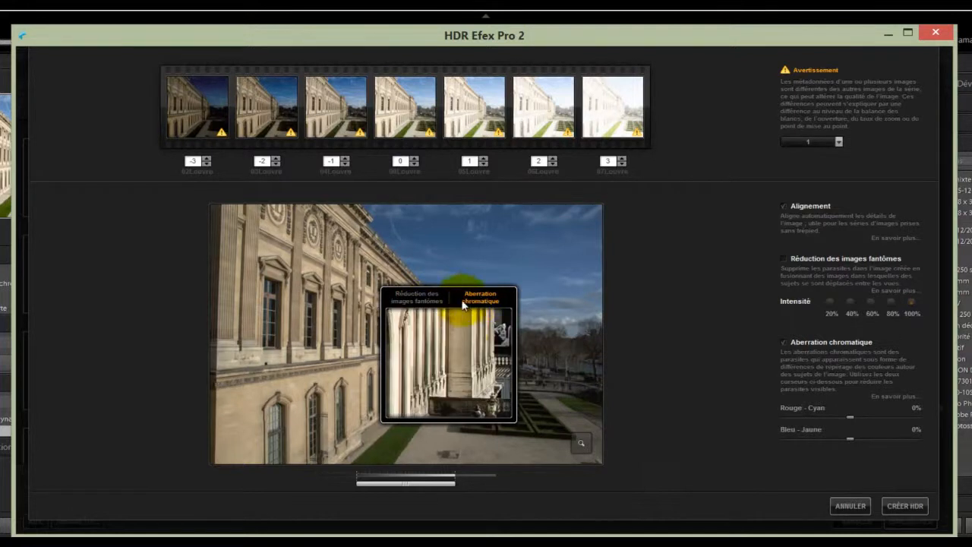
pyautogui.moveTo(450, 337); pyautogui.dragTo(401, 328)
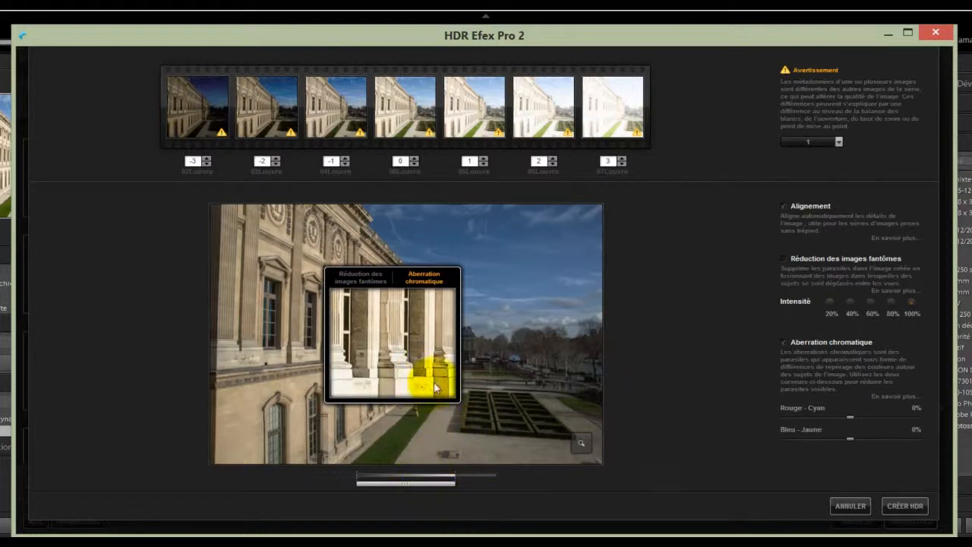
pyautogui.click(580, 442)
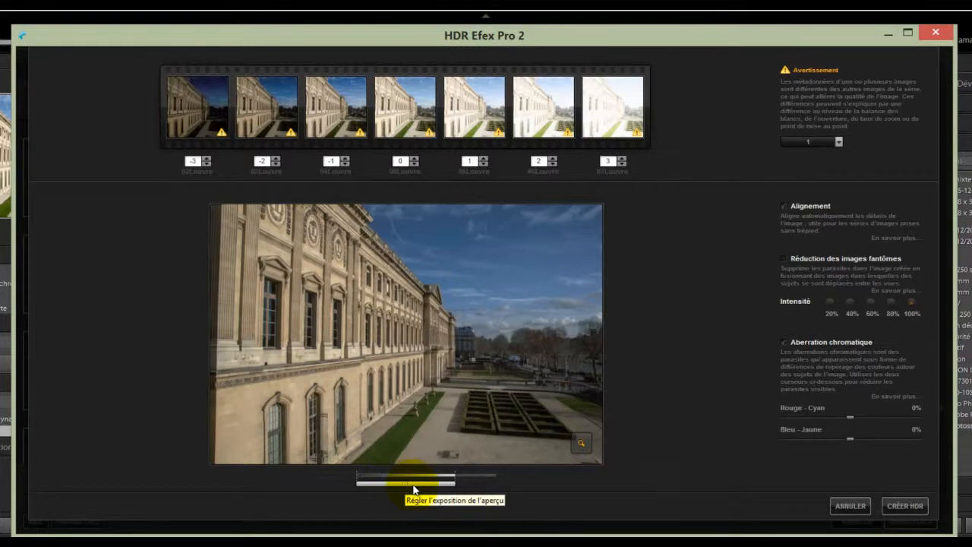
# Brighten the preview exposure, check the moving people beyond the garden with the loupe, and enable ghost reduction at 20% intensity.
pyautogui.moveTo(413, 486); pyautogui.dragTo(442, 492)
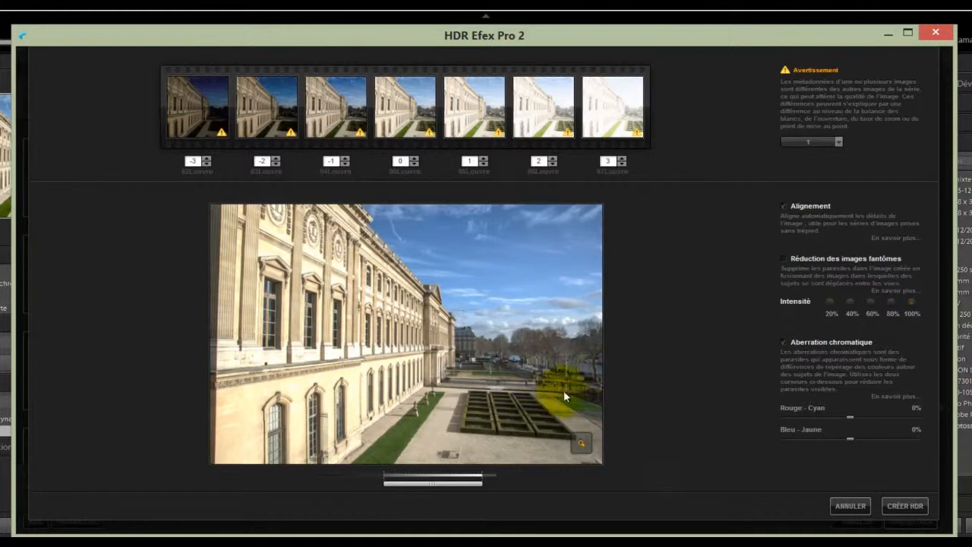
pyautogui.click(582, 443)
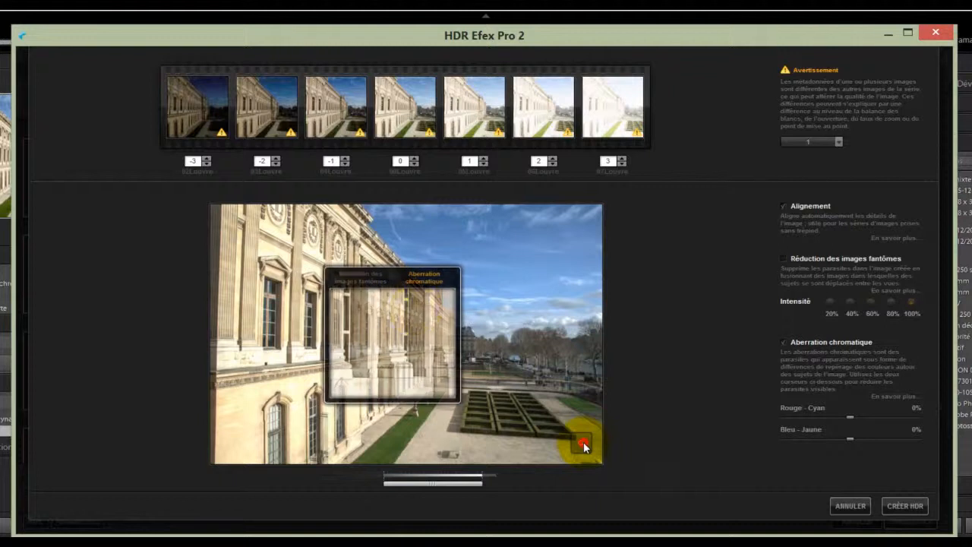
pyautogui.click(355, 276)
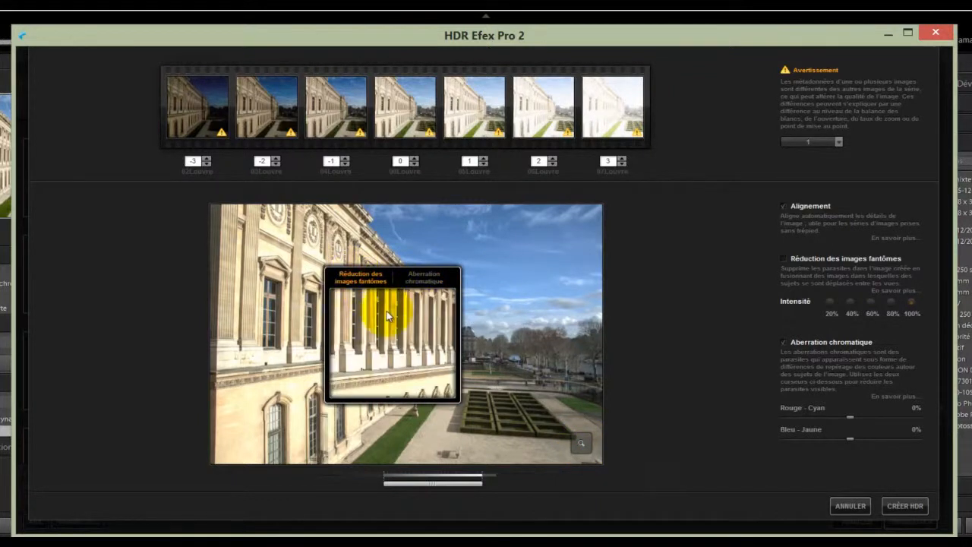
pyautogui.moveTo(392, 322); pyautogui.dragTo(547, 366)
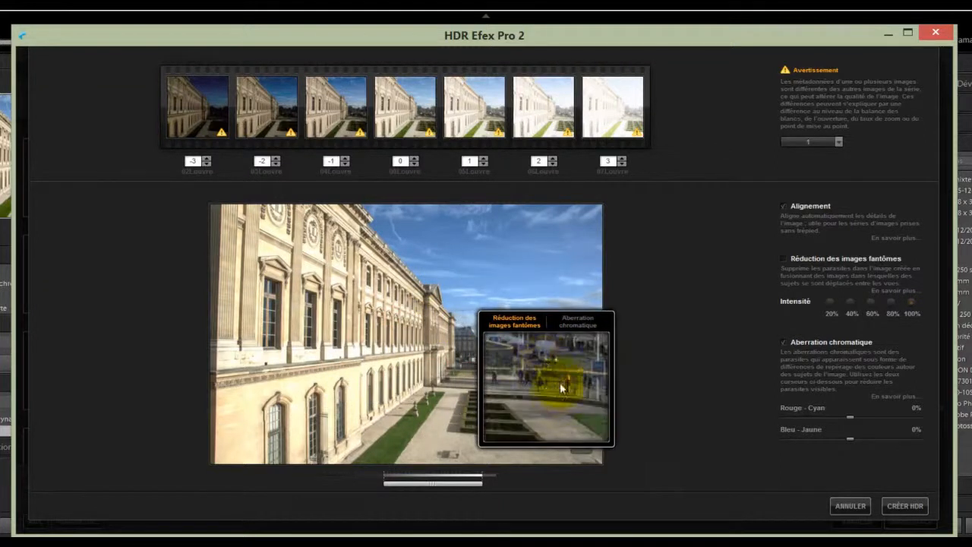
pyautogui.moveTo(568, 356); pyautogui.dragTo(564, 338)
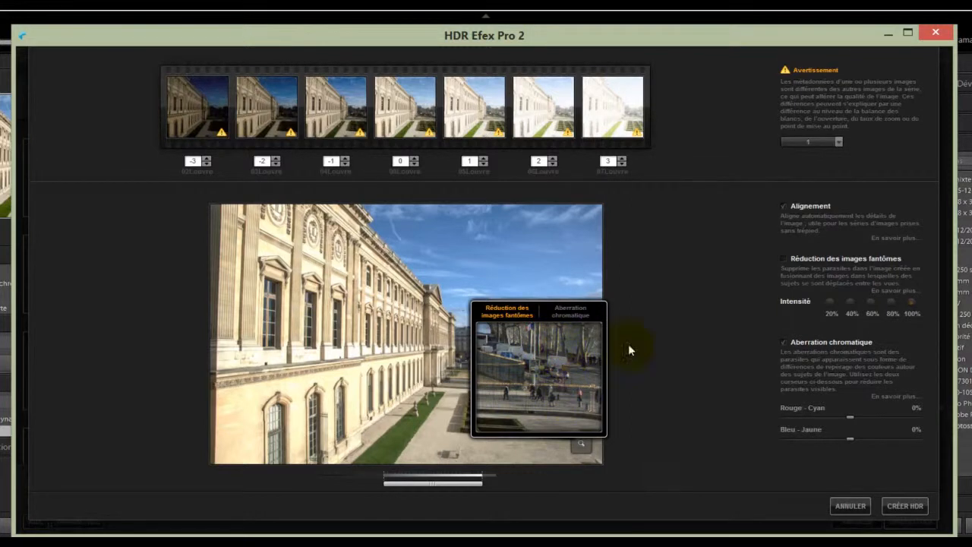
pyautogui.click(784, 259)
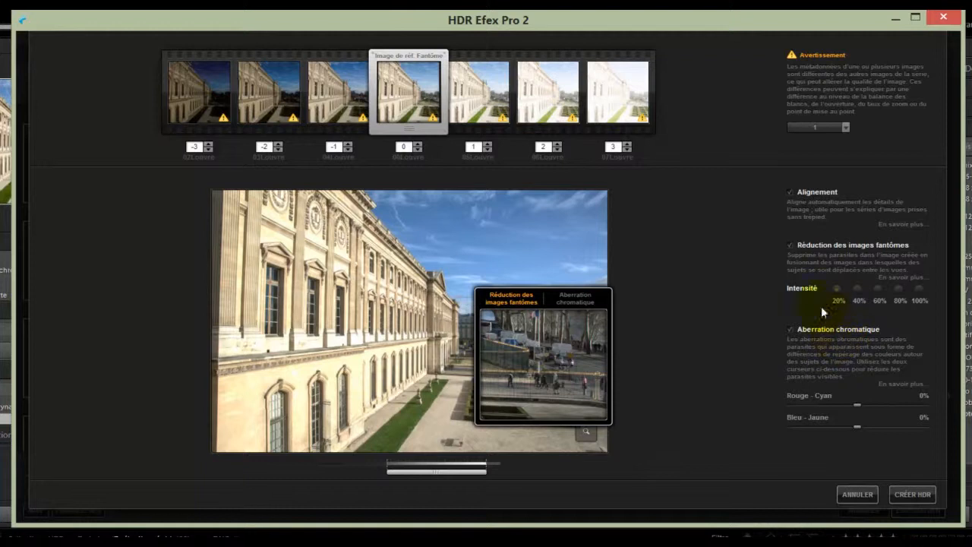
# Check the façade columns and windows for chromatic aberration with the loupe, and create the HDR image.
pyautogui.click(571, 299)
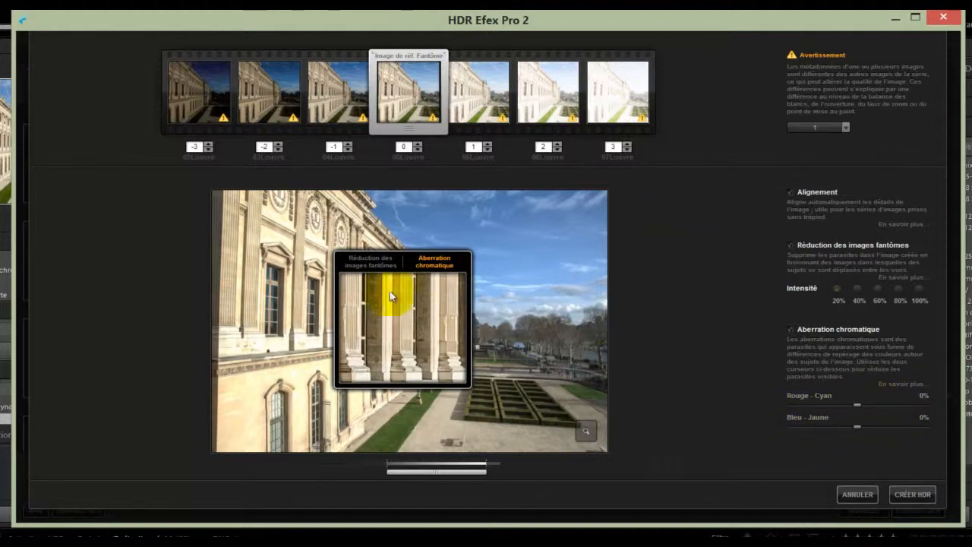
pyautogui.moveTo(417, 310); pyautogui.dragTo(392, 263)
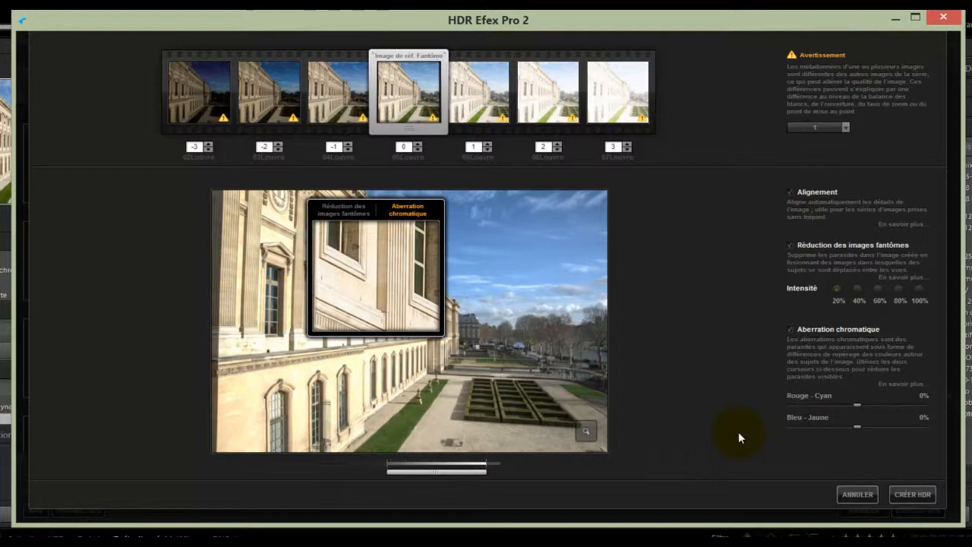
pyautogui.click(911, 498)
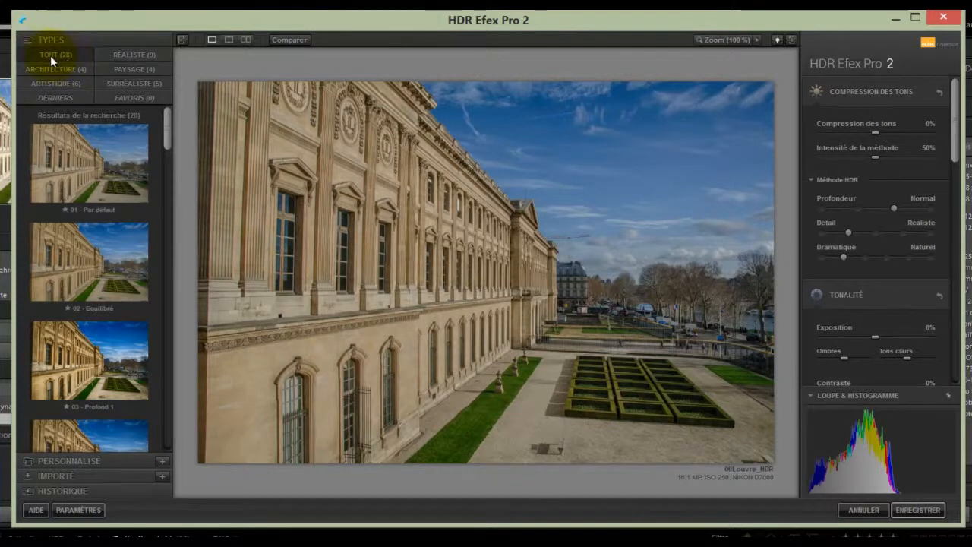
# Look through the Paysage presets and return to the full list of presets.
pyautogui.click(123, 66)
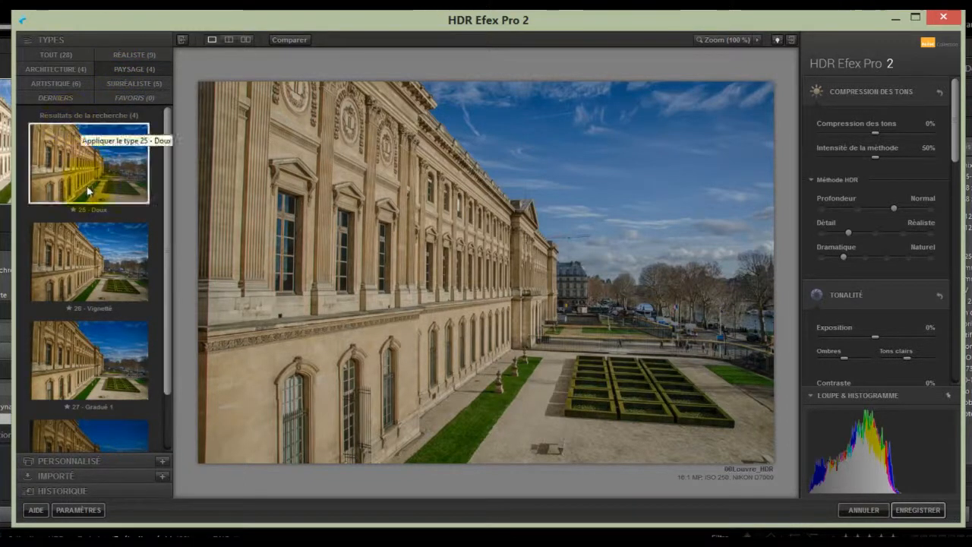
pyautogui.moveTo(165, 154); pyautogui.dragTo(169, 208)
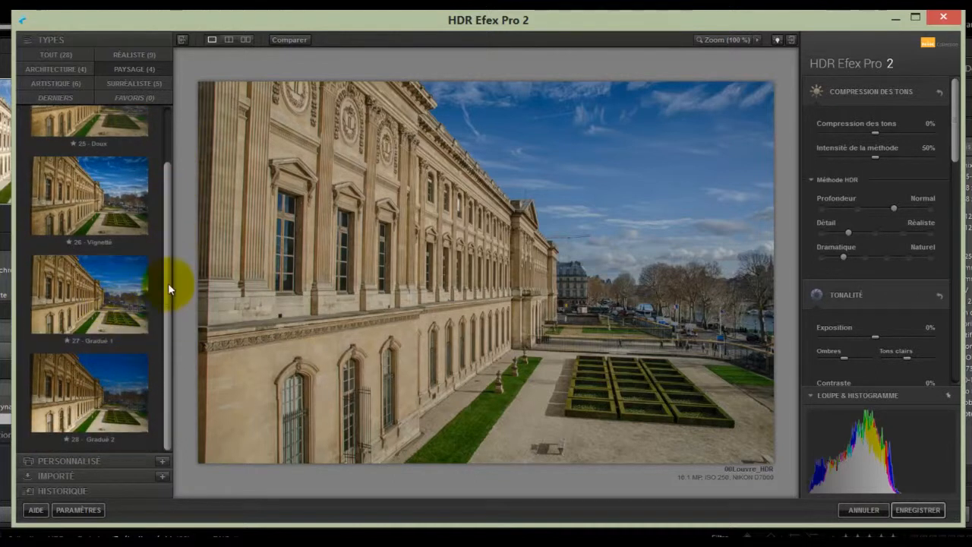
pyautogui.moveTo(168, 283); pyautogui.dragTo(170, 198)
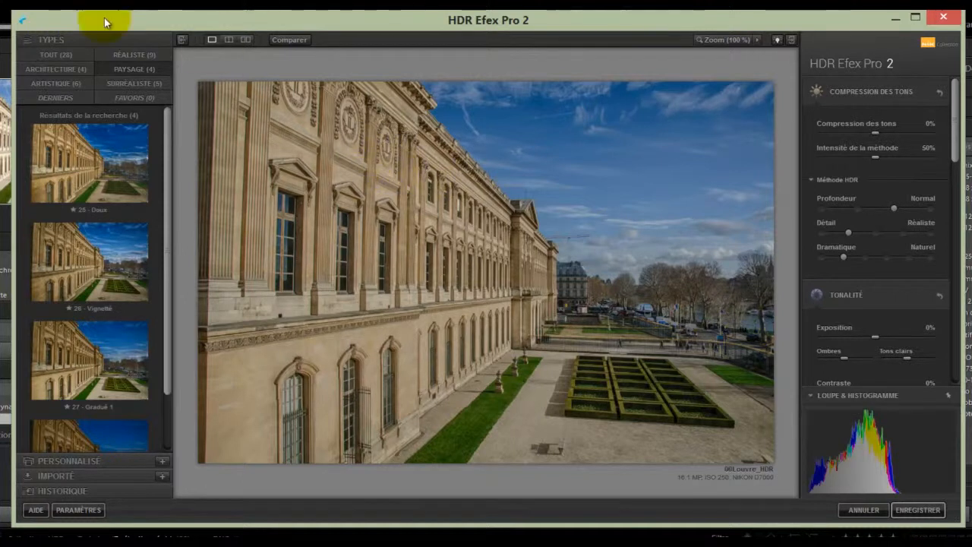
pyautogui.click(47, 55)
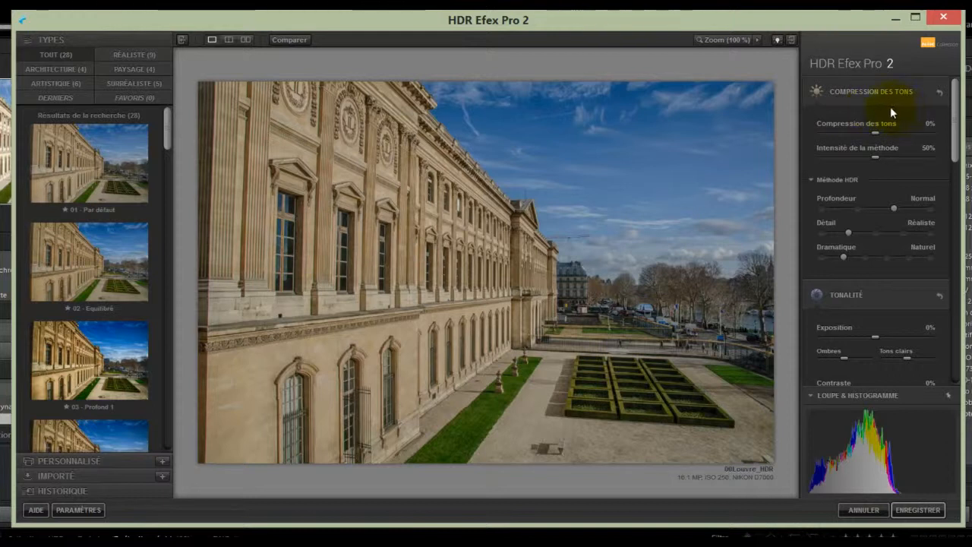
# Compare Compression des tons at both extremes and at about -18%, and settle it at -43%.
pyautogui.click(934, 133)
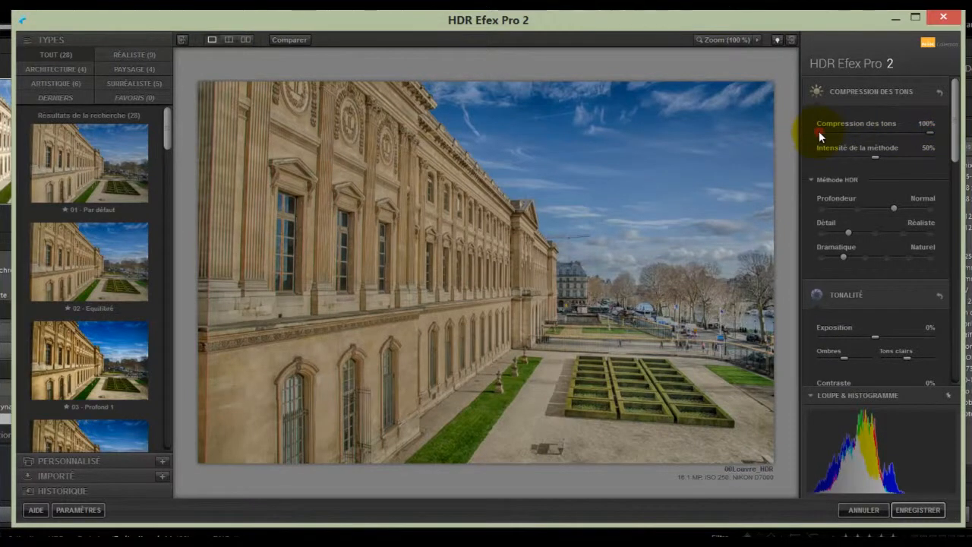
pyautogui.click(819, 131)
pyautogui.click(866, 133)
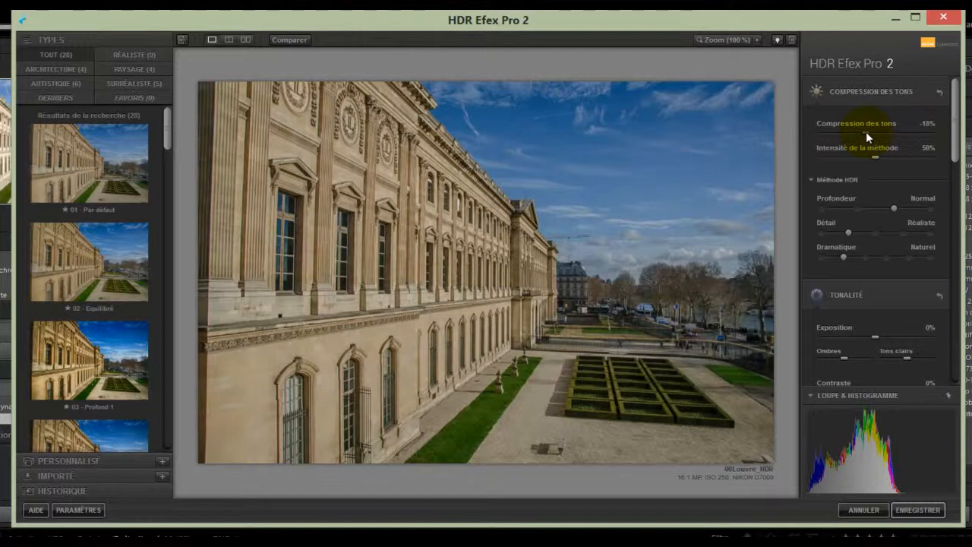
pyautogui.click(859, 134)
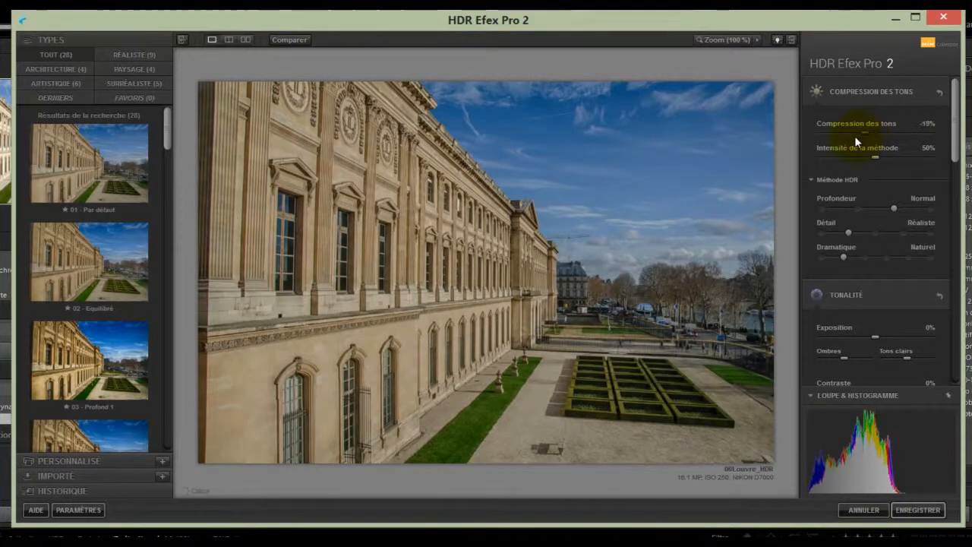
pyautogui.click(843, 134)
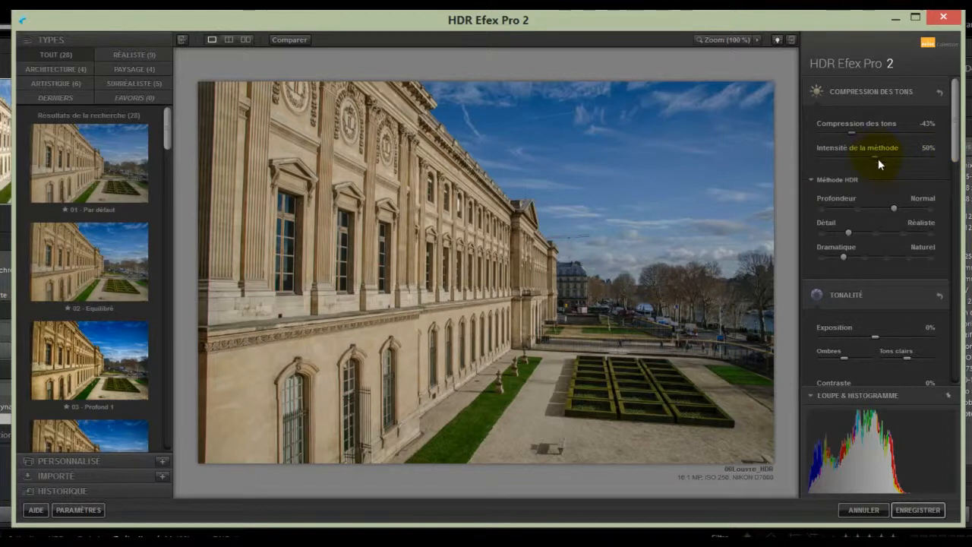
# Compare Intensité de la méthode at 100% and 0%, and settle it at 45%.
pyautogui.click(936, 157)
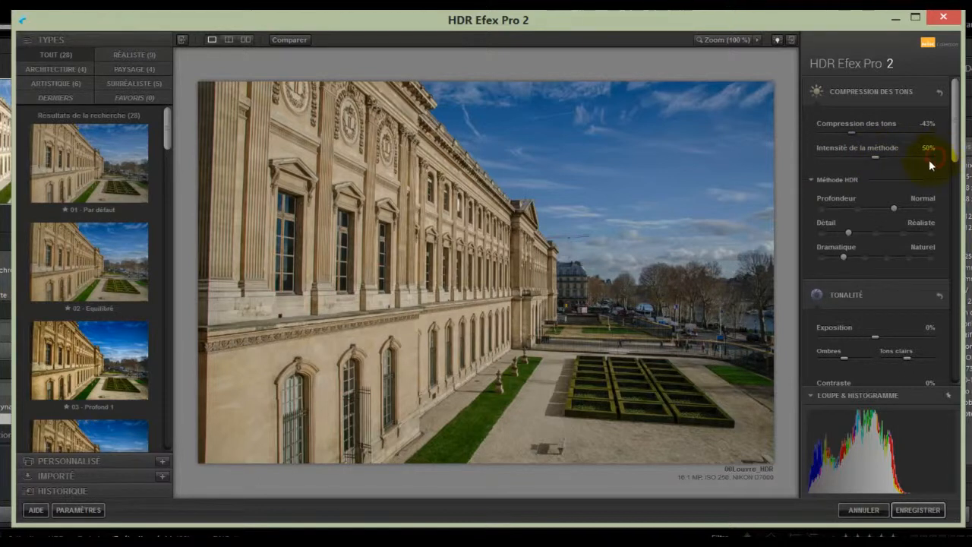
pyautogui.write('100')
pyautogui.press('Return')
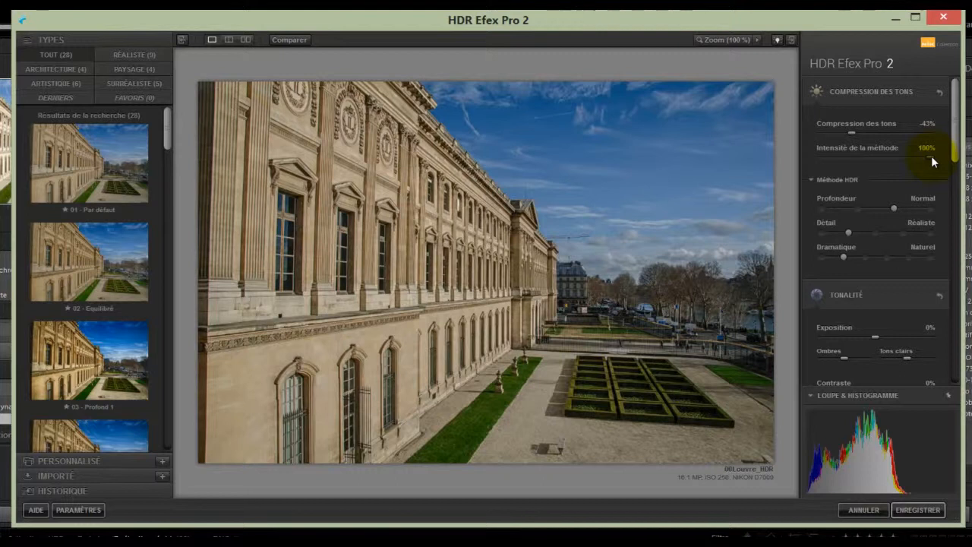
pyautogui.click(816, 156)
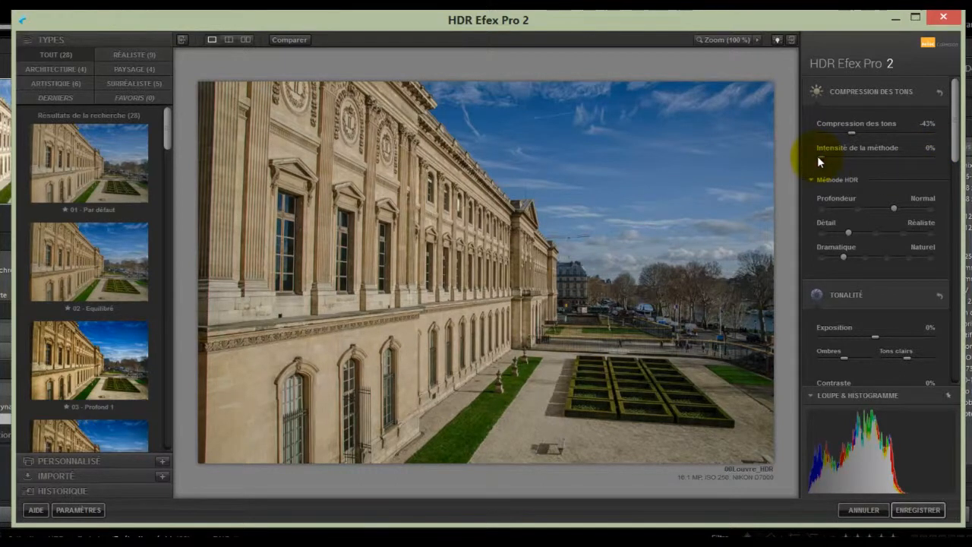
pyautogui.click(871, 156)
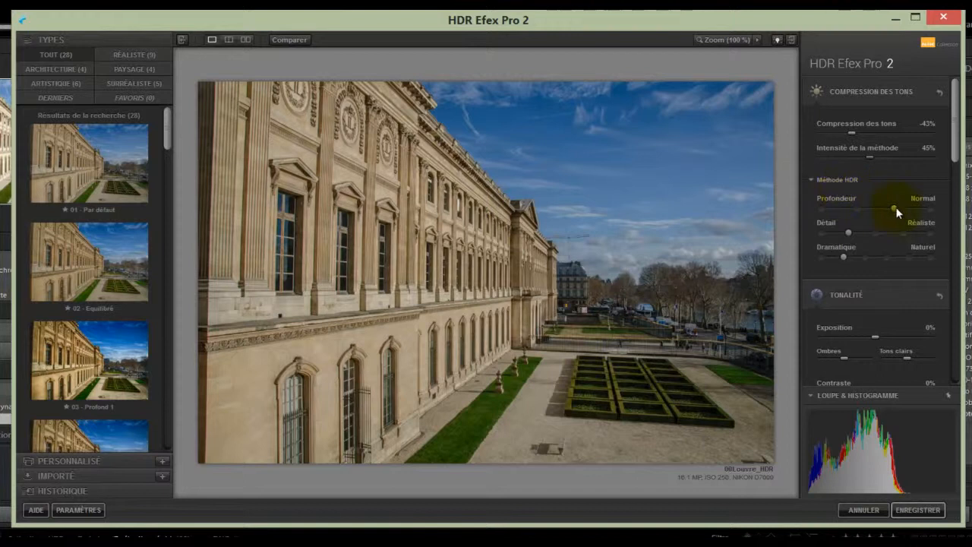
# Try the Fort, Délicat and Désactiver levels of the HDR method's Profondeur setting, and return it to Normal.
pyautogui.click(934, 215)
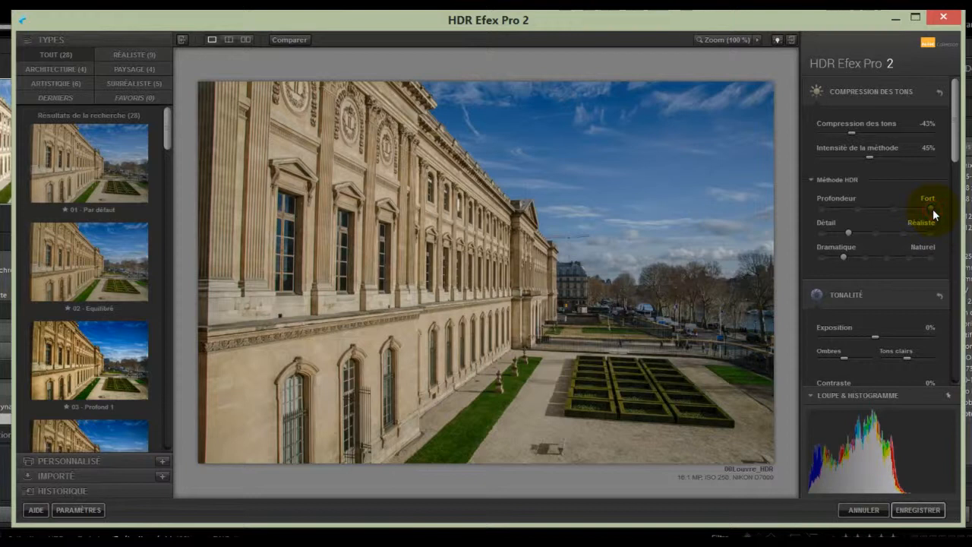
pyautogui.click(859, 212)
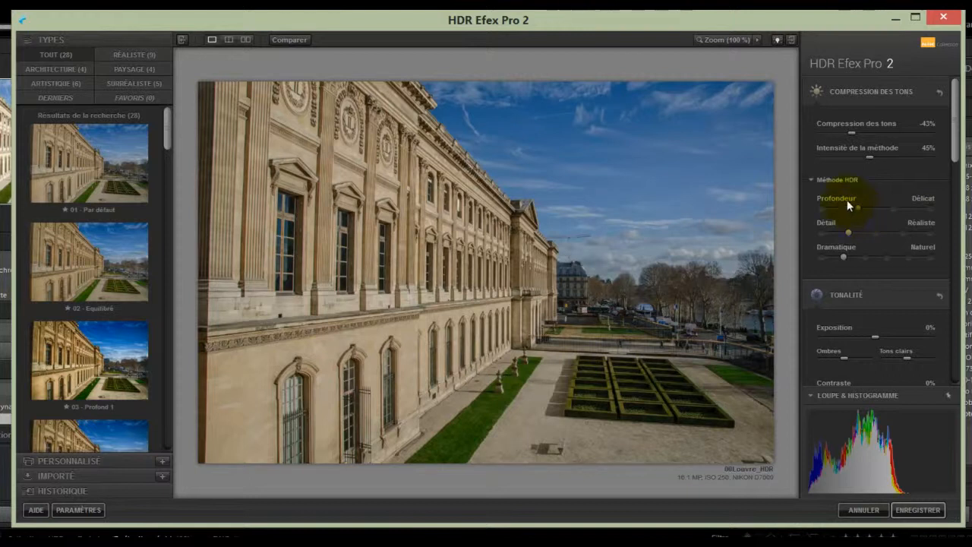
pyautogui.click(820, 208)
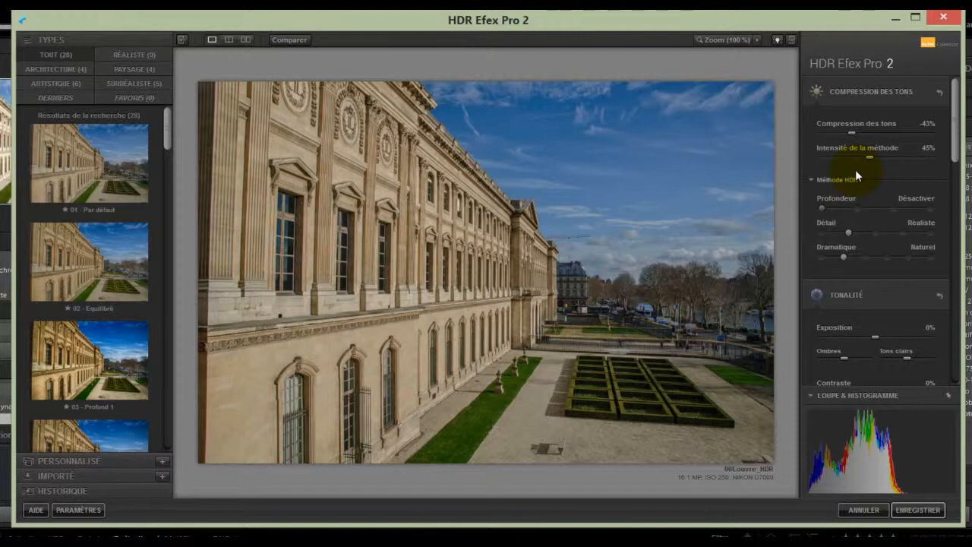
pyautogui.click(857, 208)
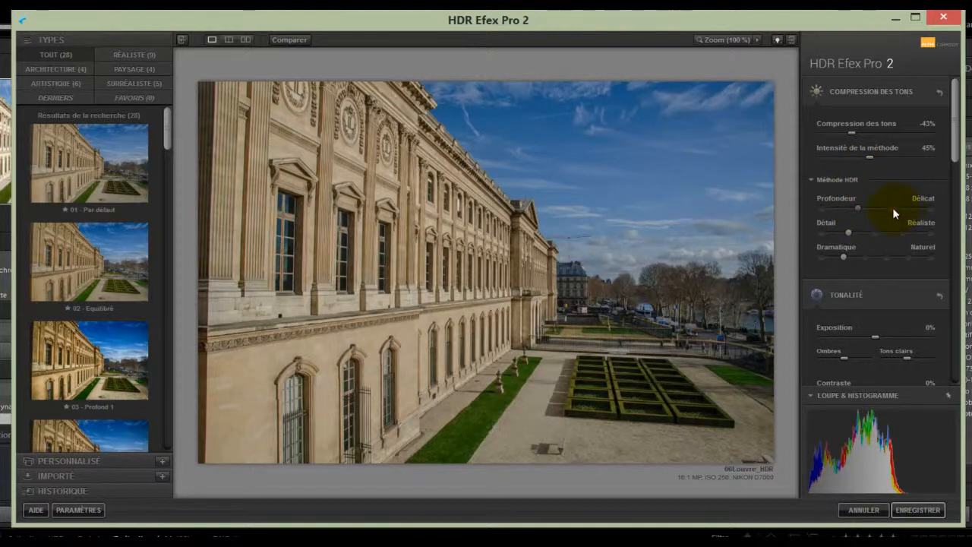
pyautogui.click(893, 207)
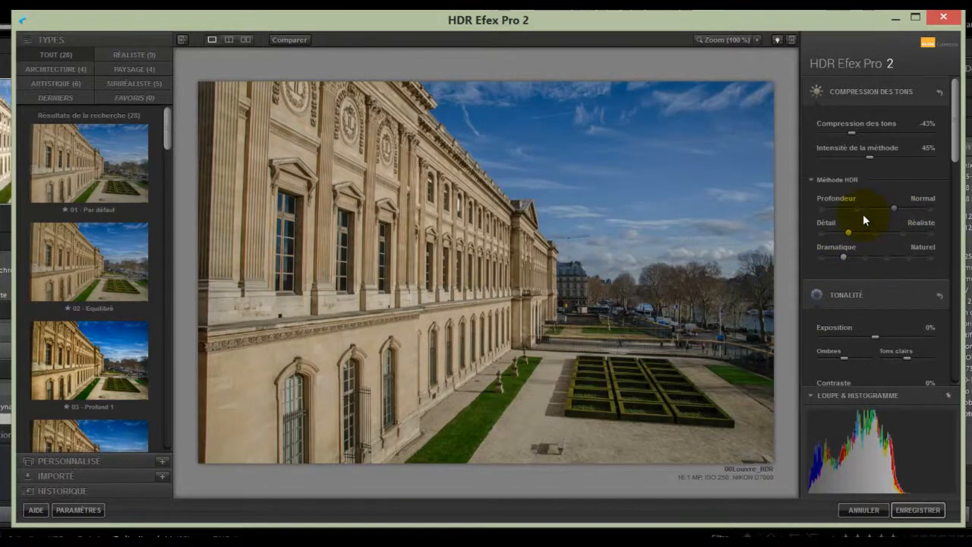
# Try the Doux, Accentué, Détaillé and Grunge levels of the HDR method's Détail setting, and return it to Réaliste.
pyautogui.click(822, 234)
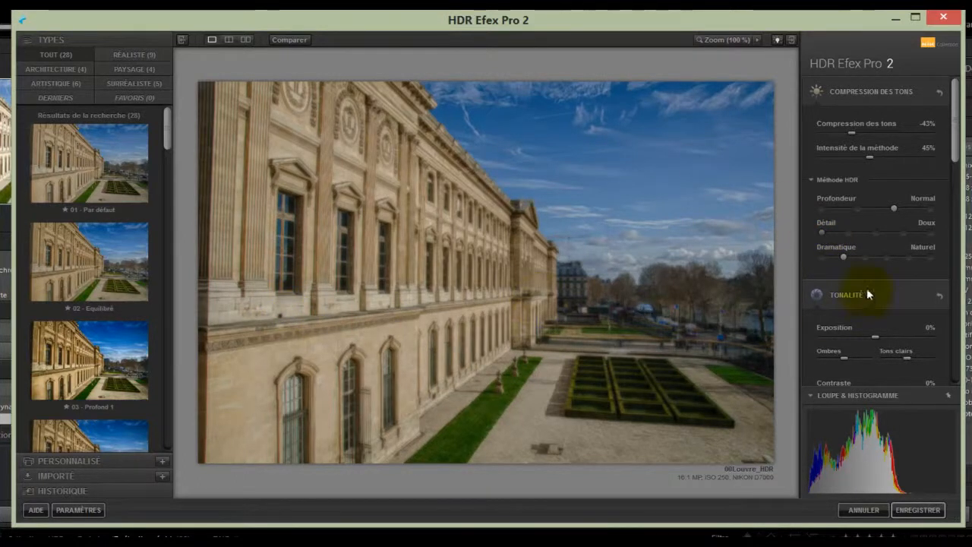
pyautogui.click(877, 233)
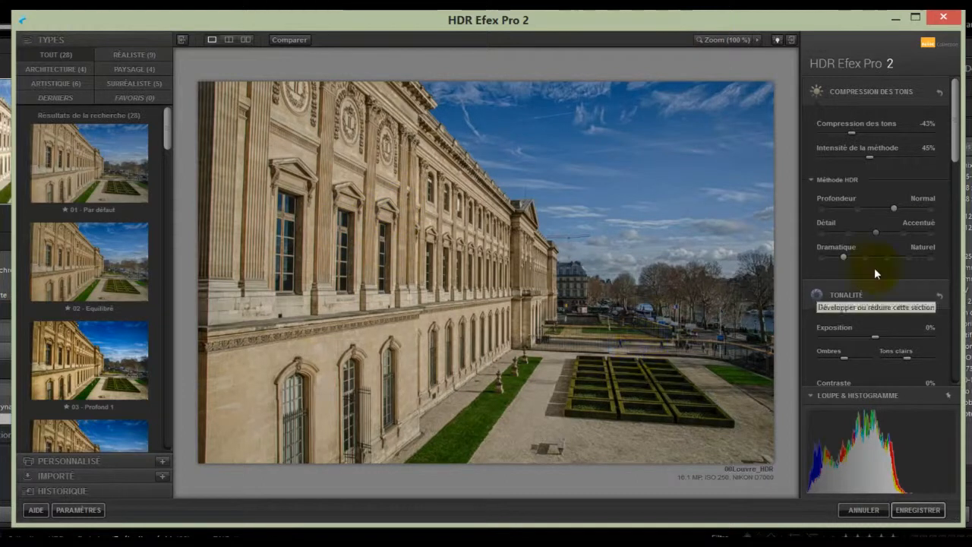
pyautogui.click(903, 231)
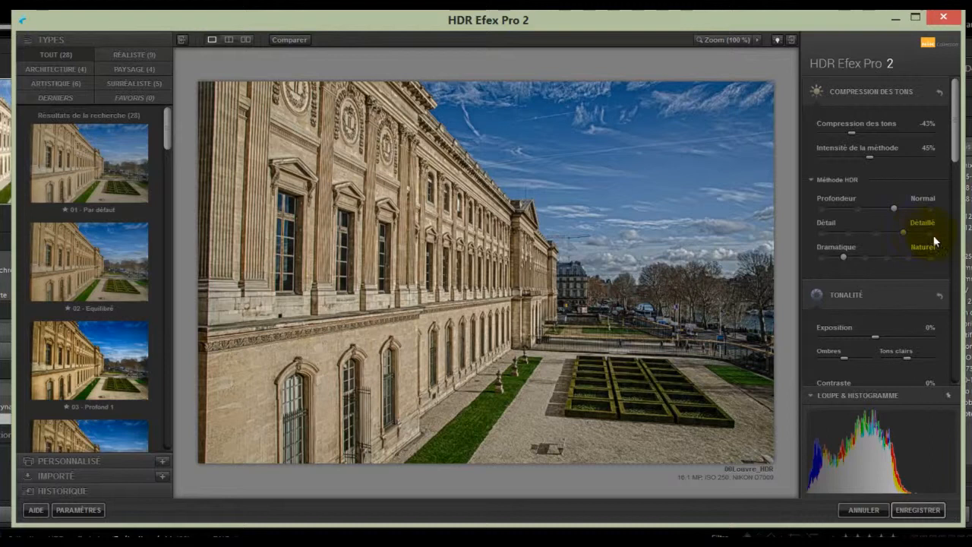
pyautogui.click(931, 232)
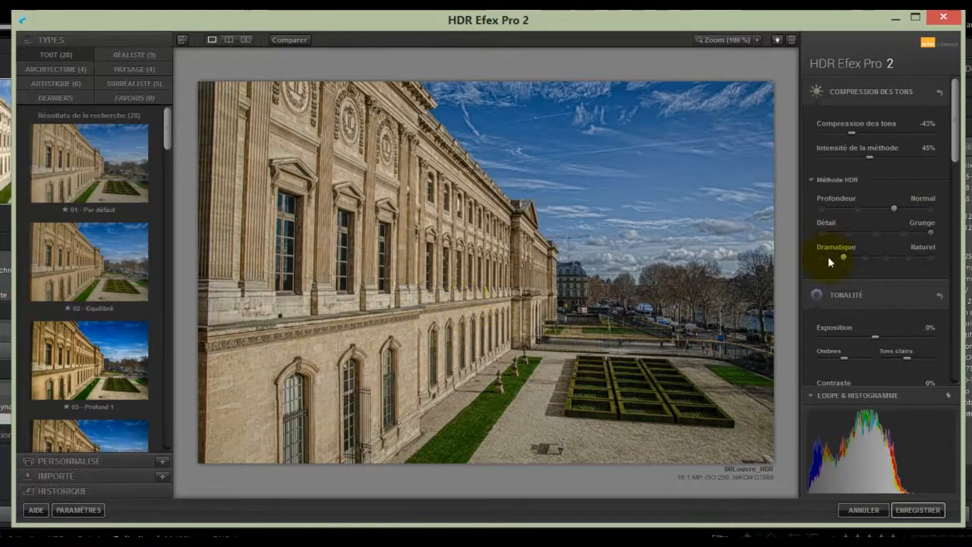
pyautogui.click(877, 233)
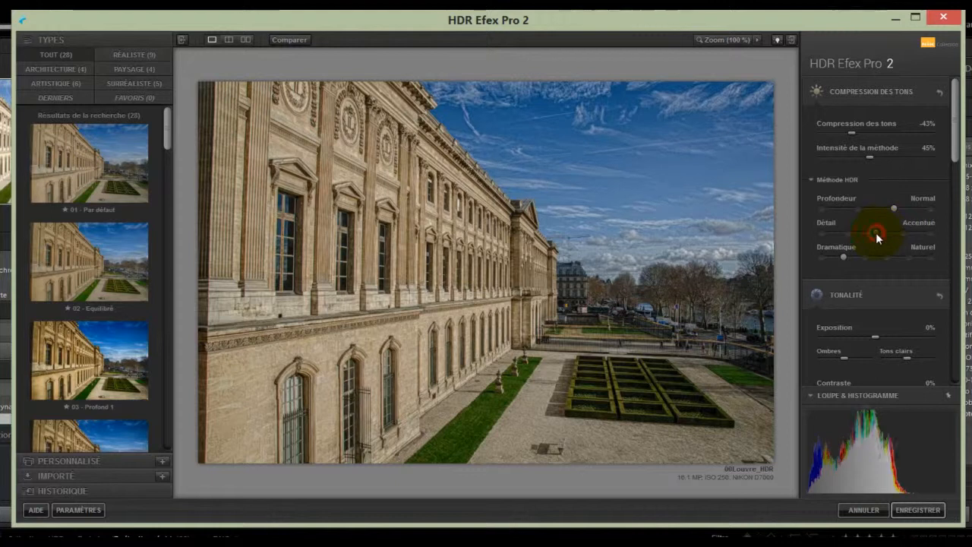
pyautogui.click(848, 232)
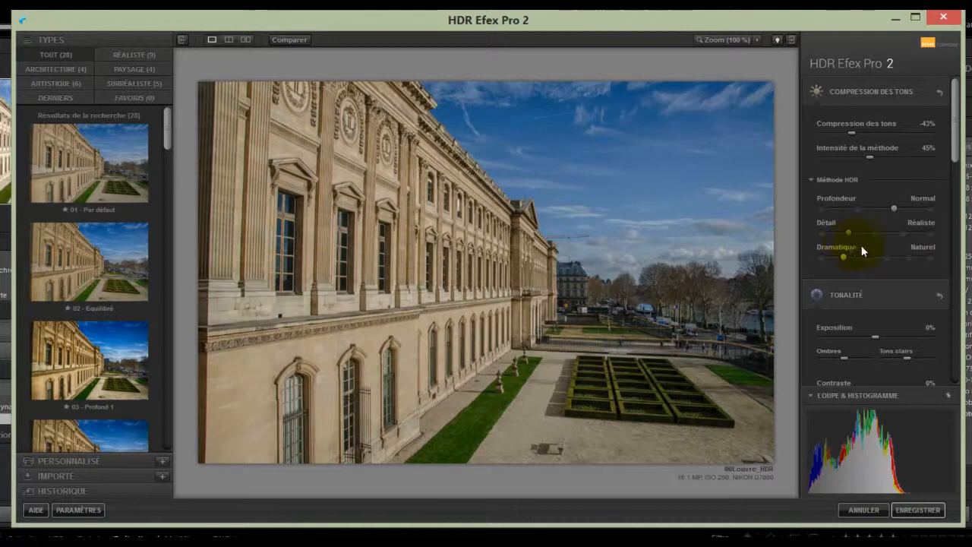
# Compare the Plat, Profond, Miteux, Vif and Granuleux levels of the Dramatique setting, and settle on Profond.
pyautogui.click(820, 258)
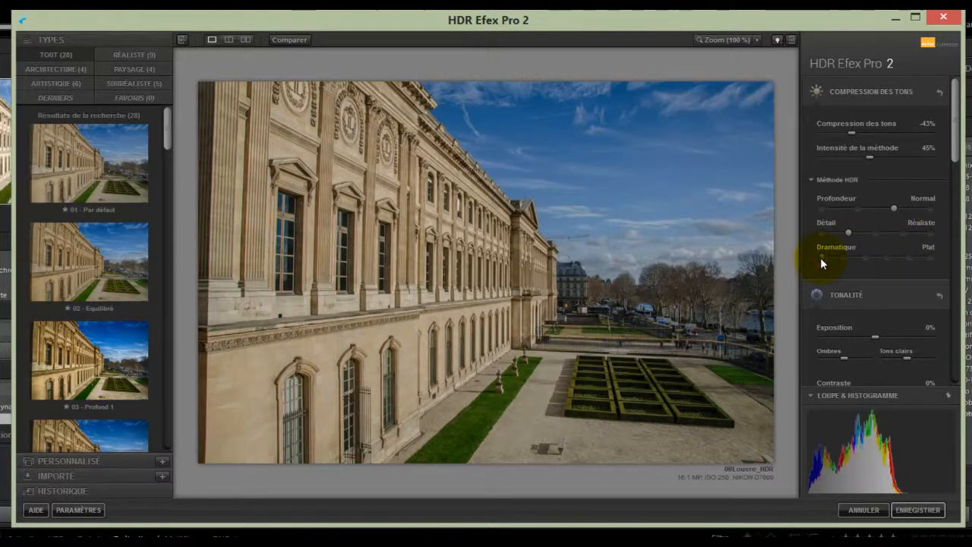
pyautogui.click(866, 257)
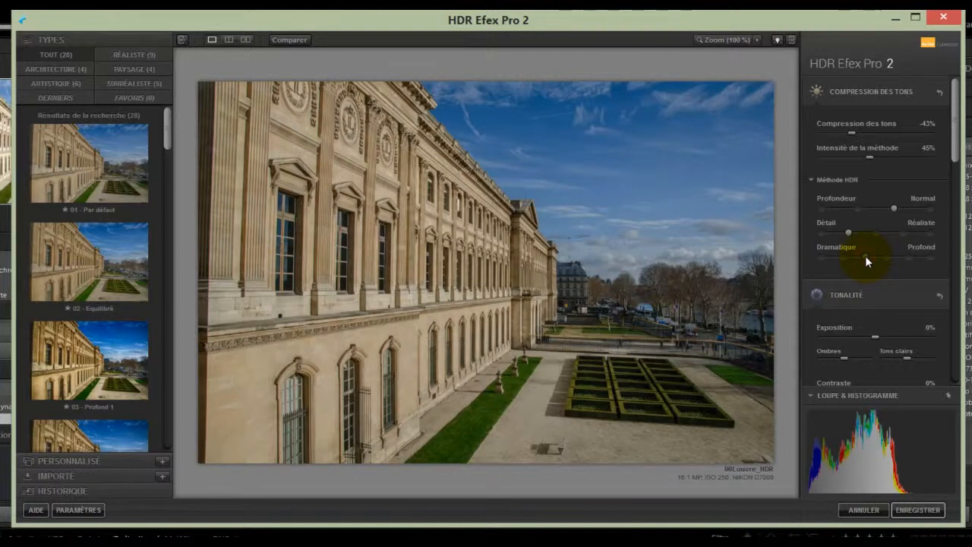
pyautogui.click(889, 258)
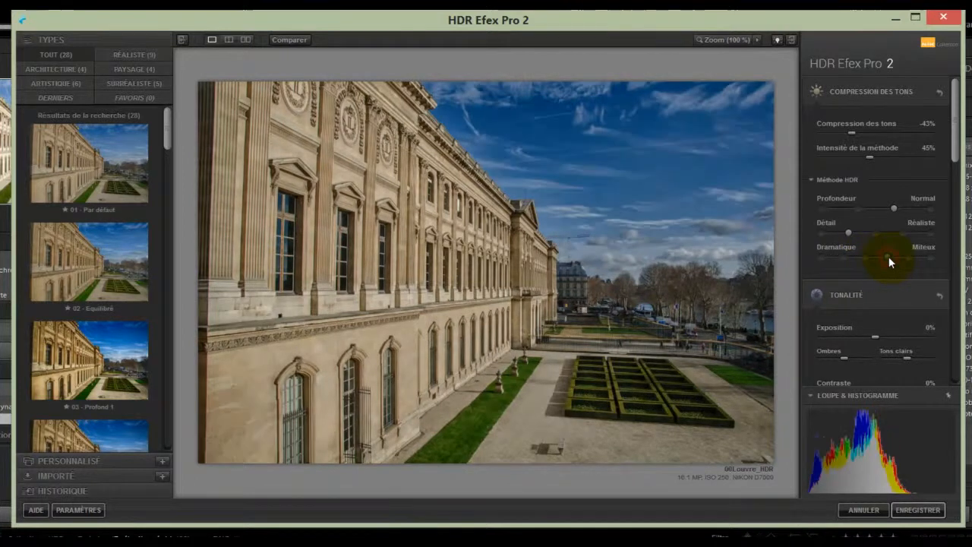
pyautogui.click(907, 256)
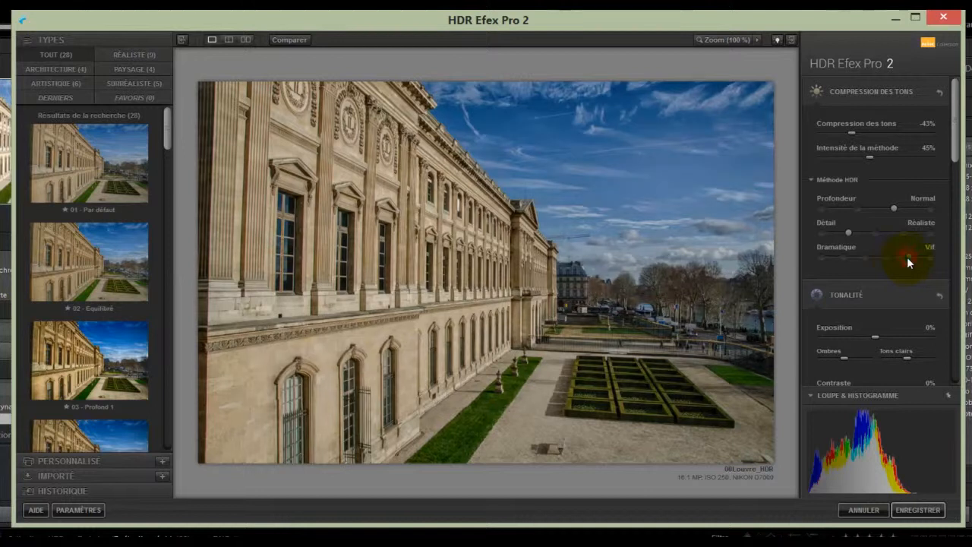
pyautogui.click(932, 258)
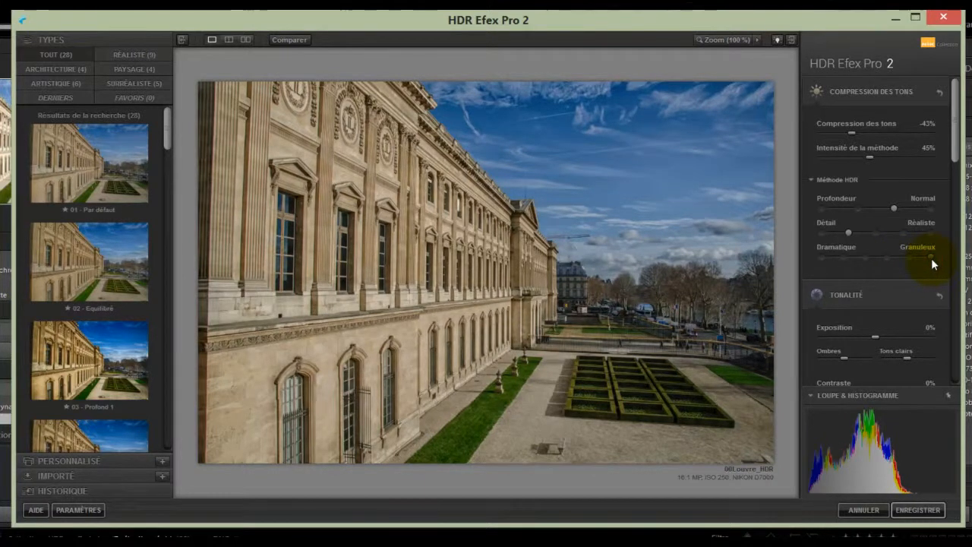
pyautogui.click(865, 257)
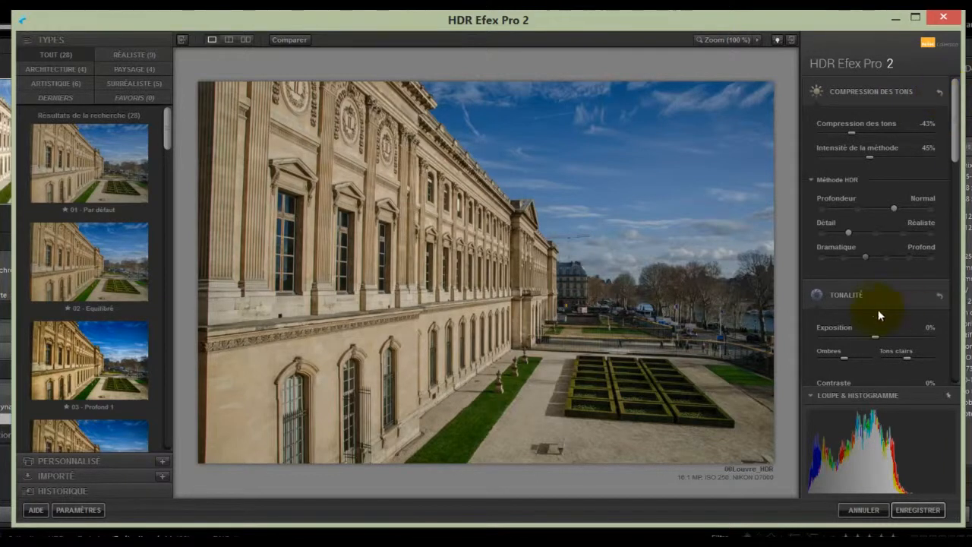
# Compare the Tonalité exposure at -100%, 100% and 10%, and settle it at 1%.
pyautogui.moveTo(949, 142); pyautogui.dragTo(963, 201)
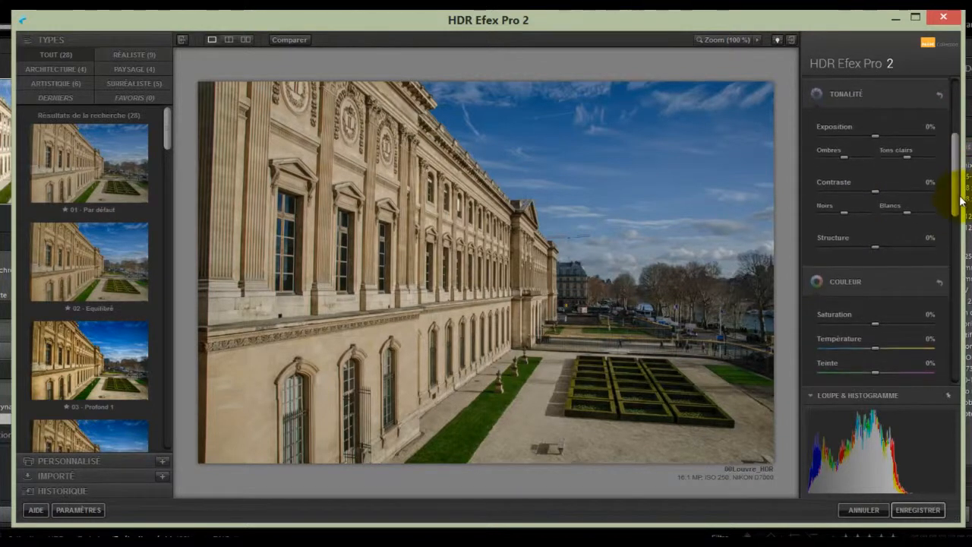
pyautogui.click(819, 135)
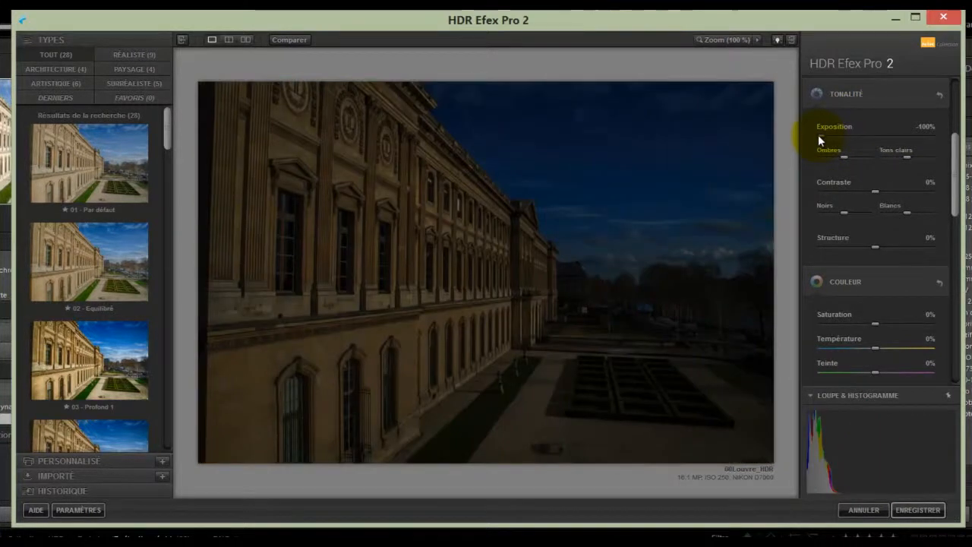
pyautogui.click(935, 135)
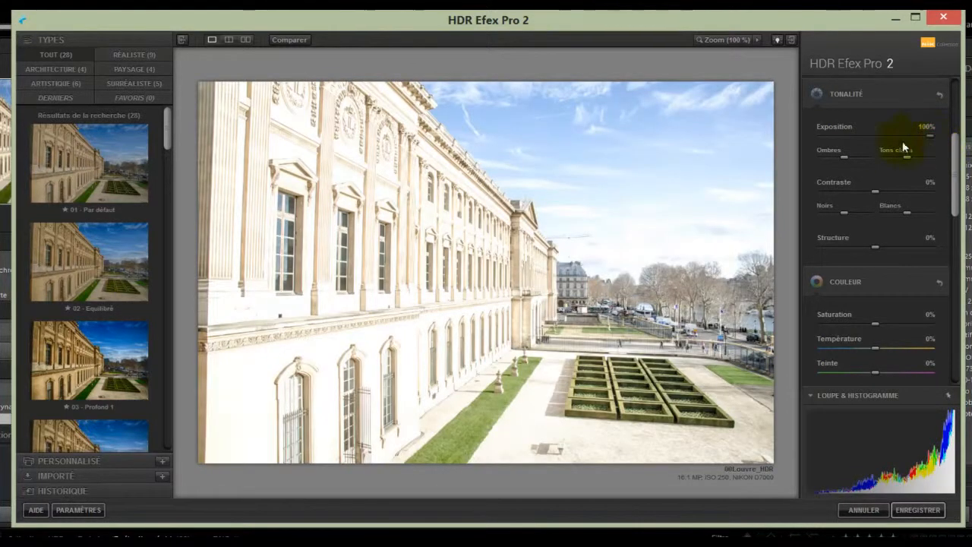
pyautogui.click(881, 135)
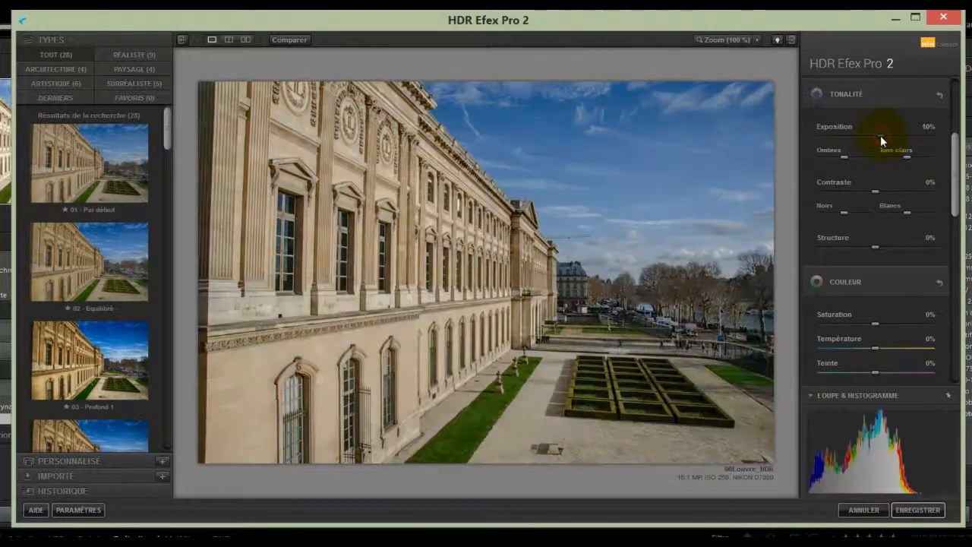
pyautogui.moveTo(880, 137); pyautogui.dragTo(875, 137)
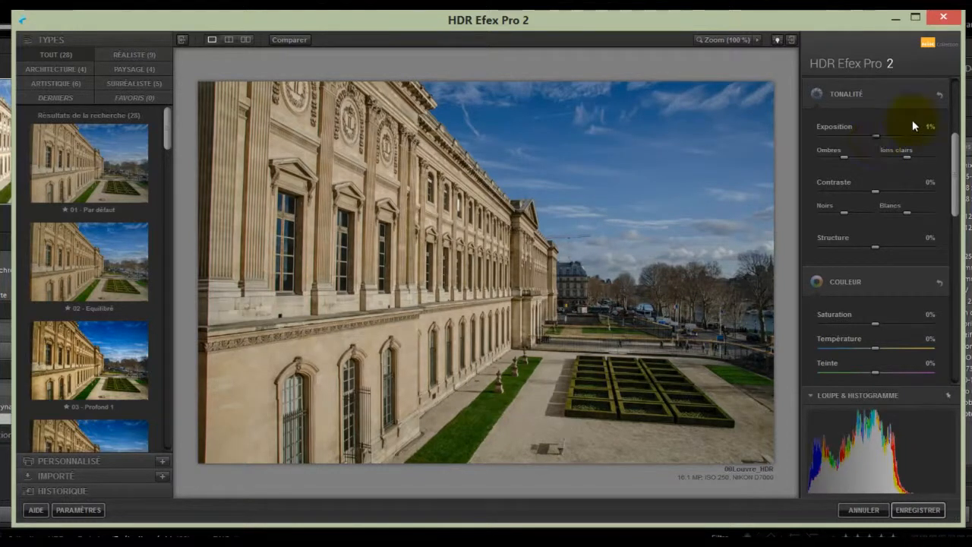
# Try the Tonalité Ombres and Tons clairs at low and high extremes, starting from -100%, and settle both near neutral.
pyautogui.click(818, 155)
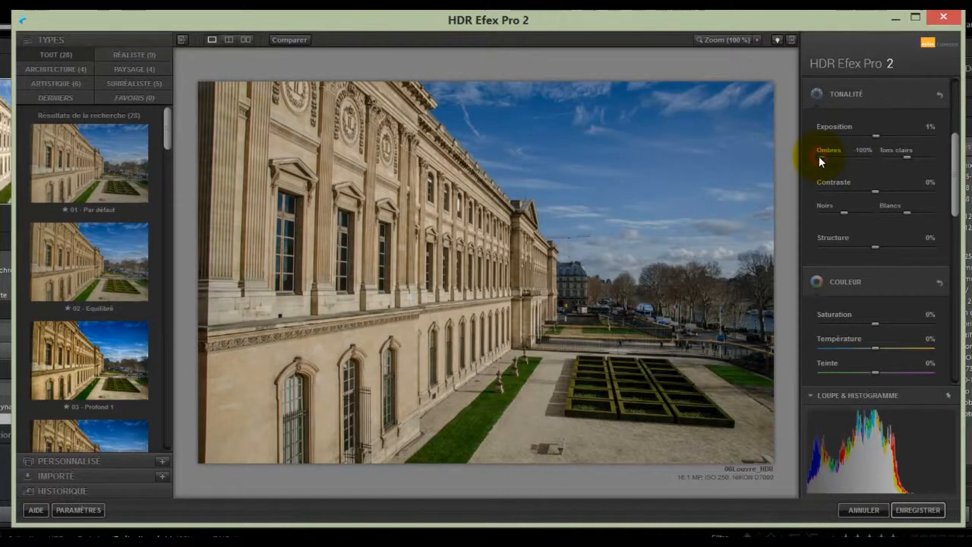
pyautogui.doubleClick(865, 155)
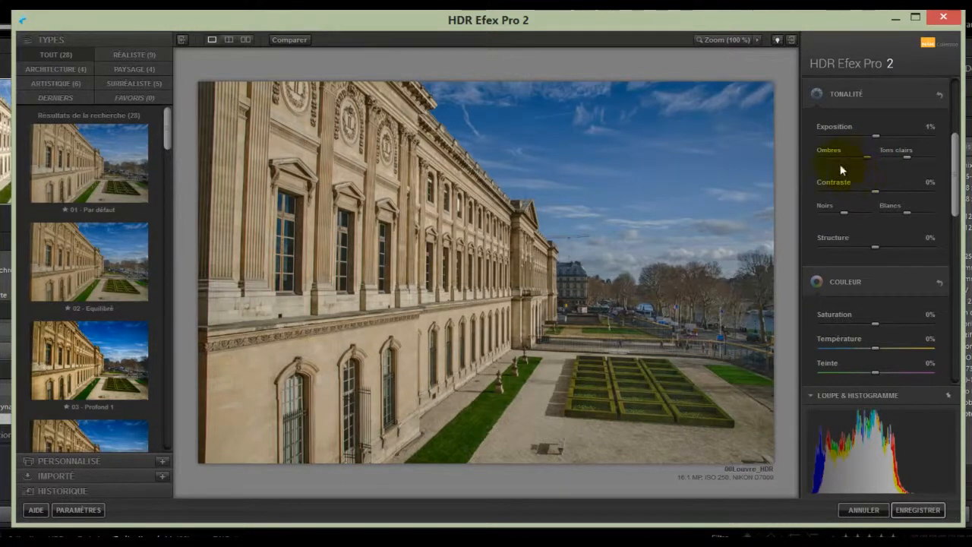
pyautogui.click(847, 156)
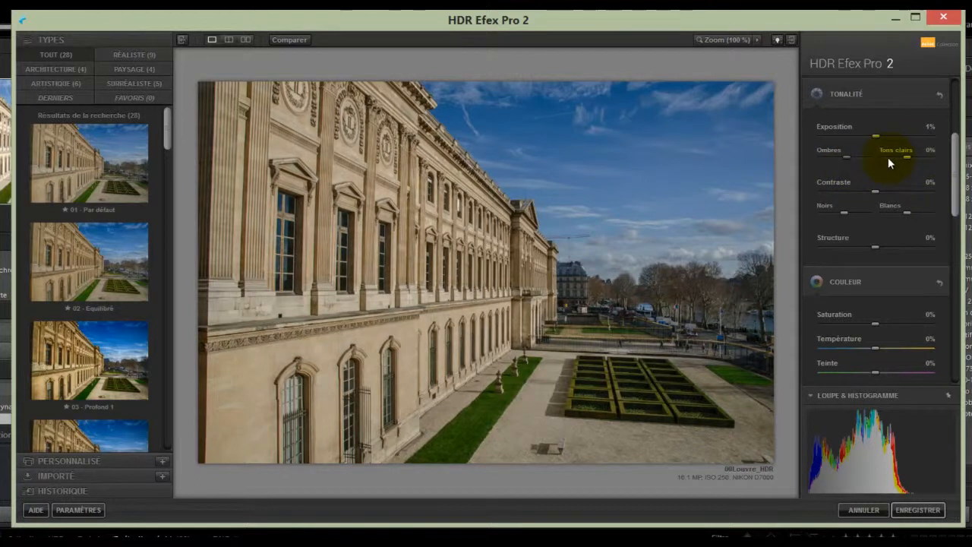
pyautogui.click(887, 157)
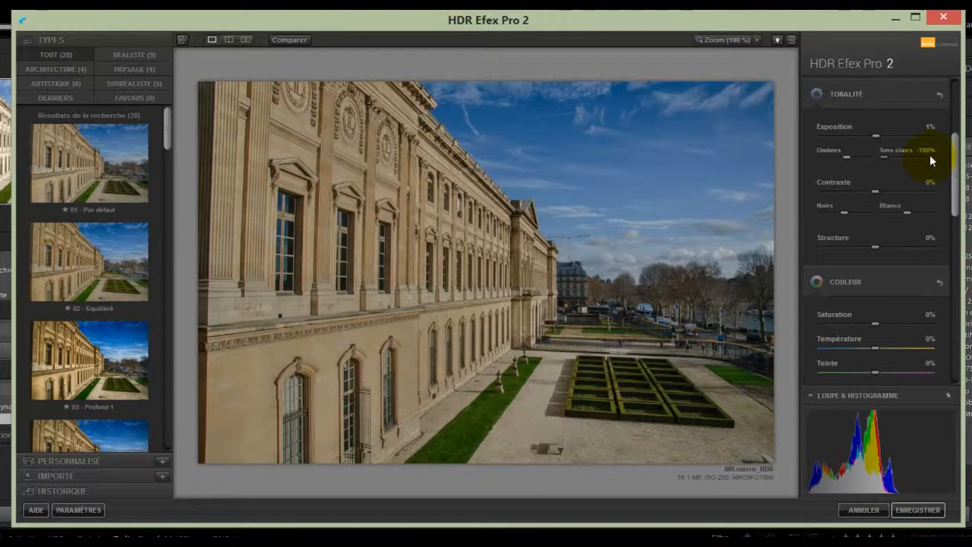
pyautogui.click(930, 154)
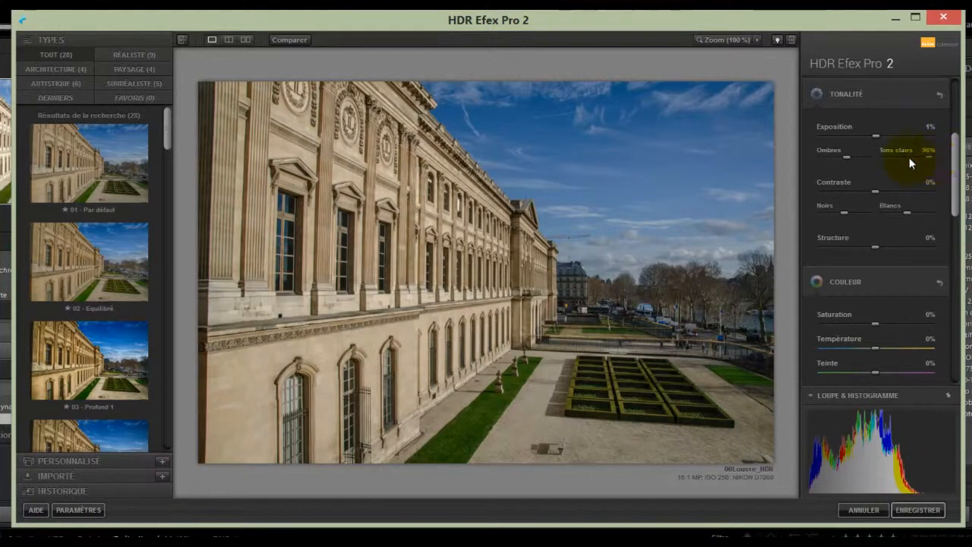
pyautogui.click(908, 157)
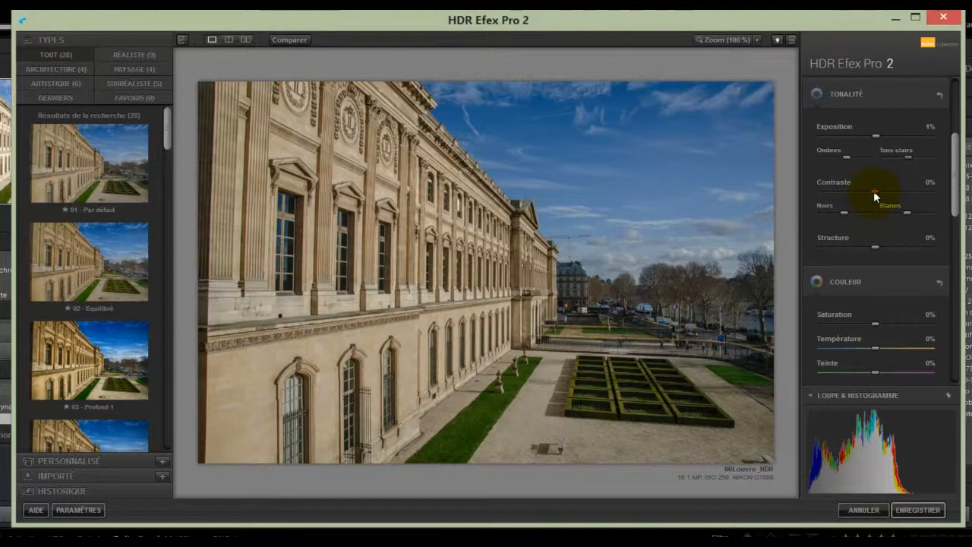
# Refine the Tonalité settings with Contraste at 13%, Noirs at -3%, slightly lower Blancs and Structure at 2%.
pyautogui.moveTo(874, 191)
pyautogui.mouseDown()
pyautogui.moveTo(814, 194)
pyautogui.moveTo(936, 195)
pyautogui.moveTo(881, 201)
pyautogui.mouseUp()
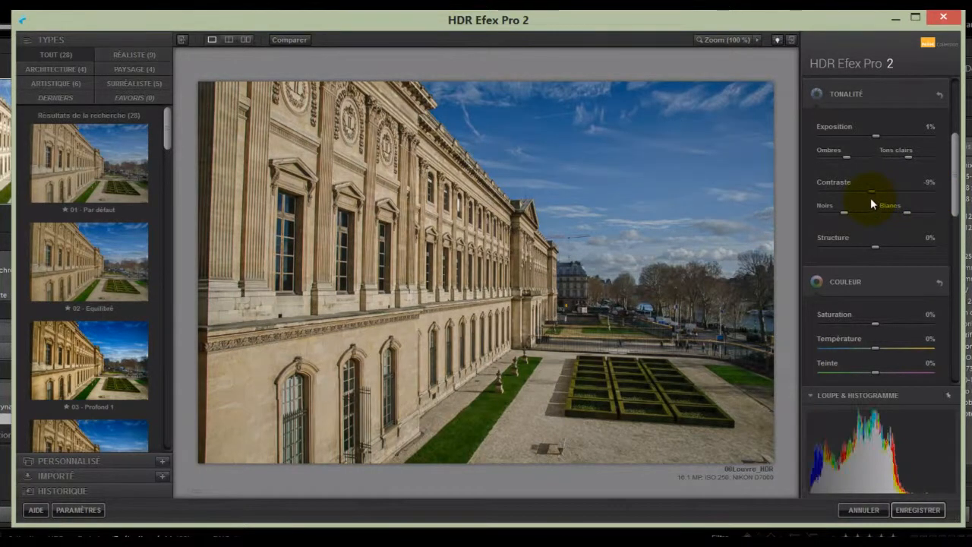
pyautogui.moveTo(872, 199); pyautogui.dragTo(869, 199)
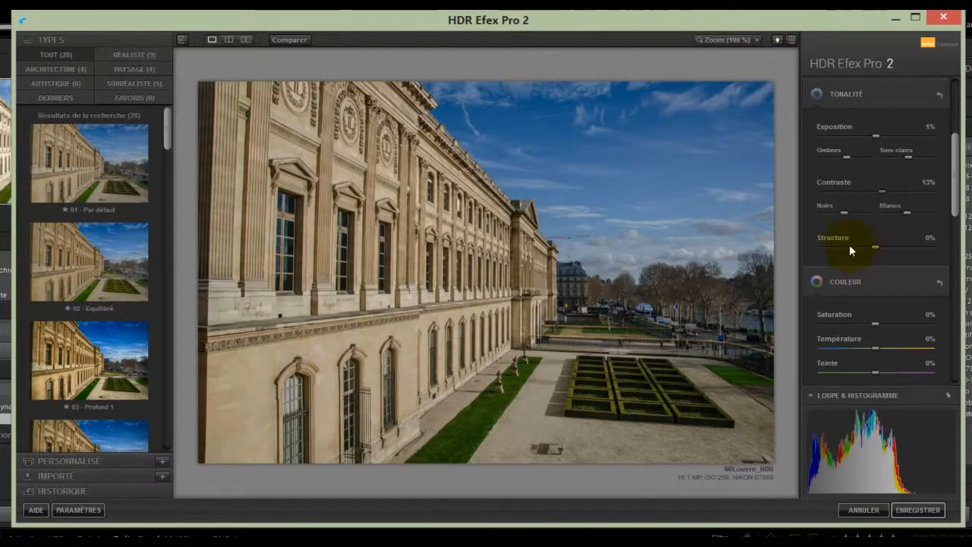
pyautogui.moveTo(842, 212)
pyautogui.mouseDown()
pyautogui.moveTo(819, 214)
pyautogui.moveTo(868, 212)
pyautogui.moveTo(841, 217)
pyautogui.mouseUp()
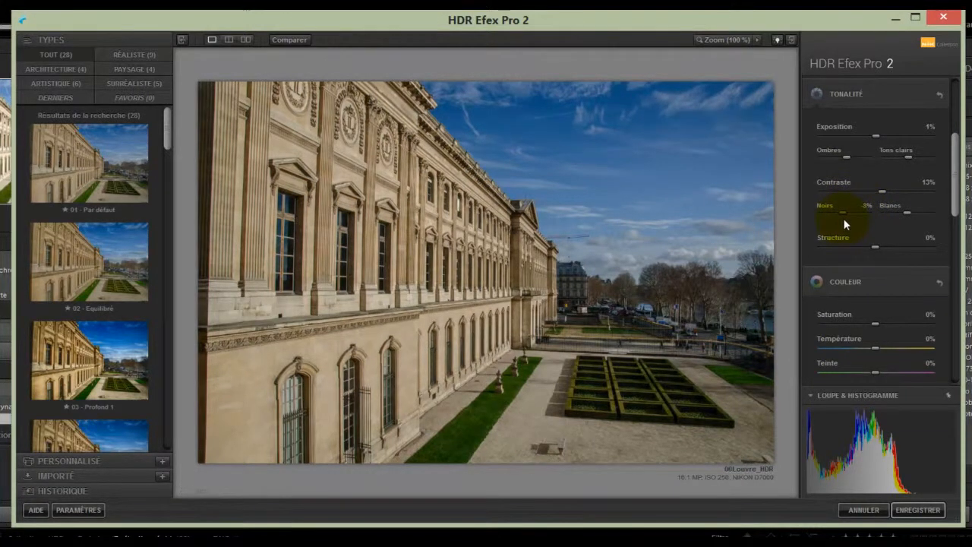
pyautogui.moveTo(905, 214)
pyautogui.mouseDown()
pyautogui.moveTo(918, 210)
pyautogui.moveTo(900, 219)
pyautogui.mouseUp()
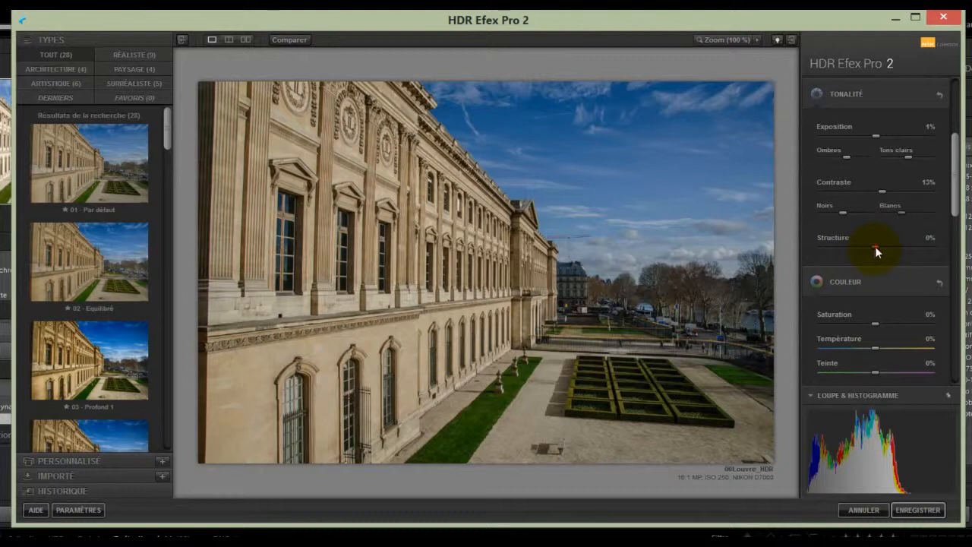
pyautogui.moveTo(875, 246); pyautogui.dragTo(824, 261)
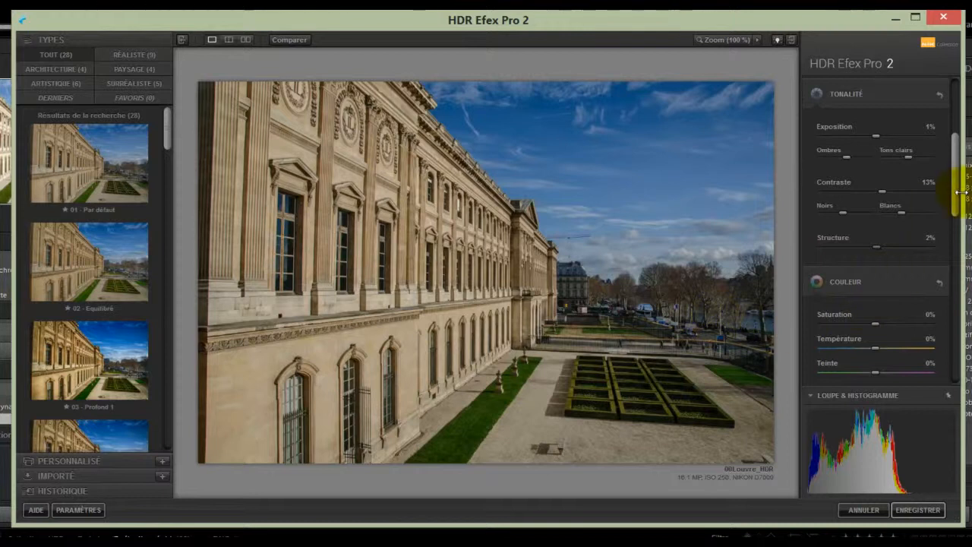
# Compare the Couleur Saturation at -100% and 100%, and reset the Couleur settings to their defaults.
pyautogui.scroll(-5, 957, 202)
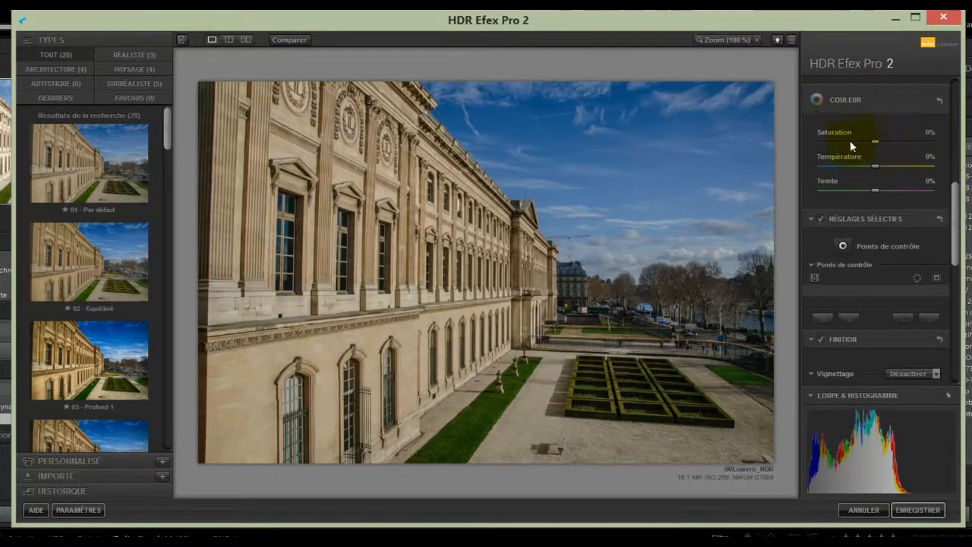
pyautogui.click(819, 143)
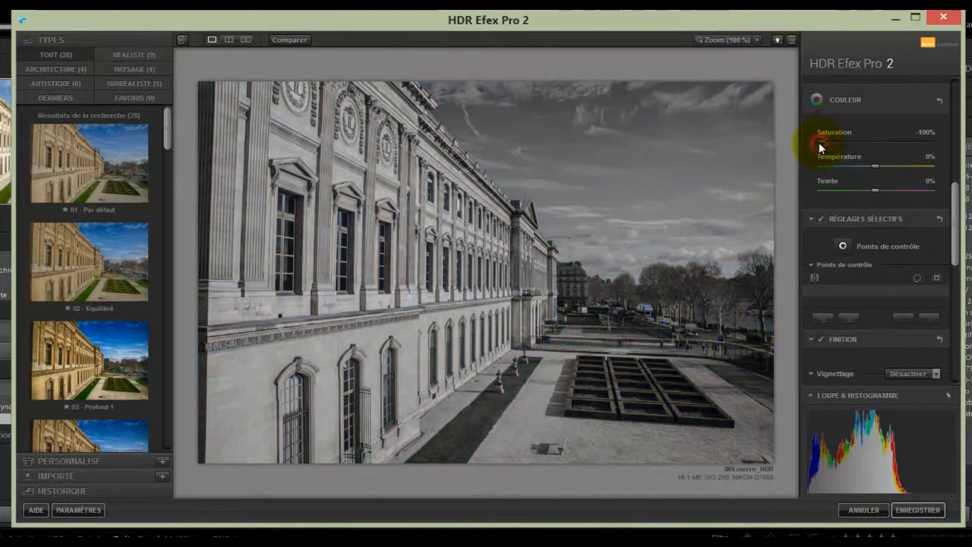
pyautogui.click(932, 142)
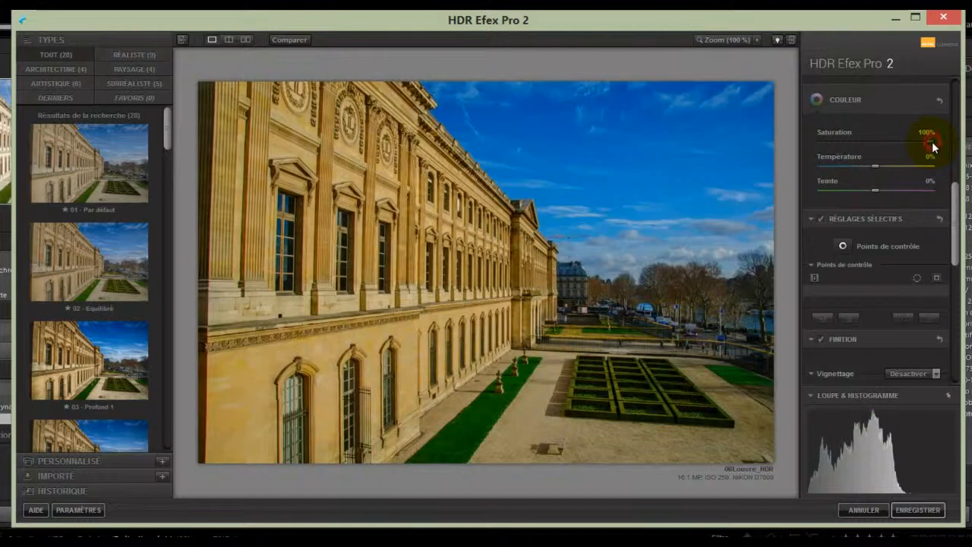
pyautogui.click(877, 141)
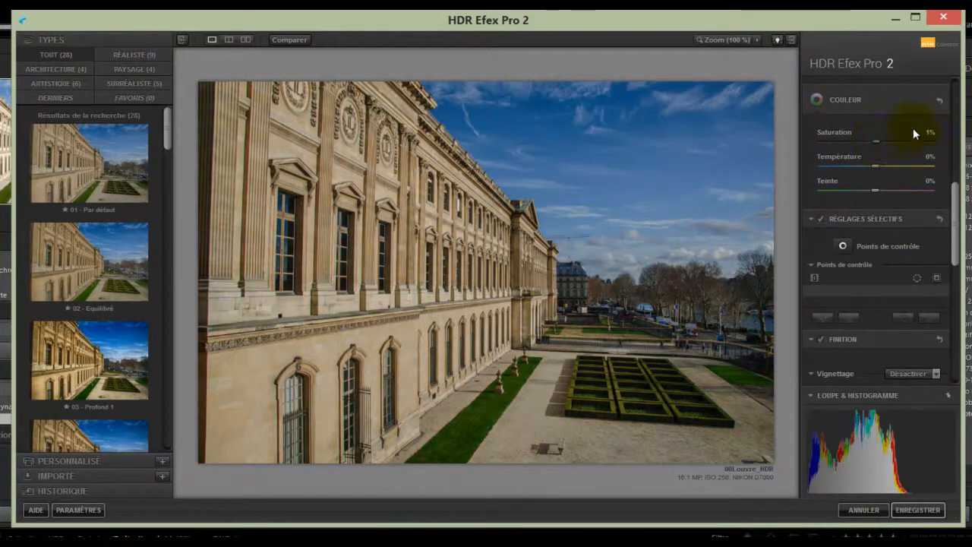
pyautogui.click(939, 102)
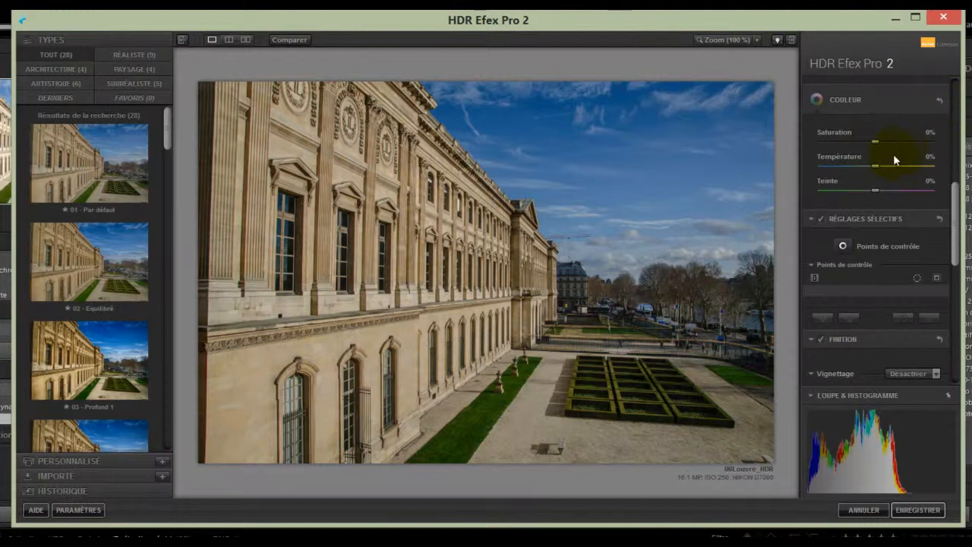
# Try the cold and warm extremes of Température and the green and magenta sides of Teinte, and reset the Couleur settings.
pyautogui.click(820, 165)
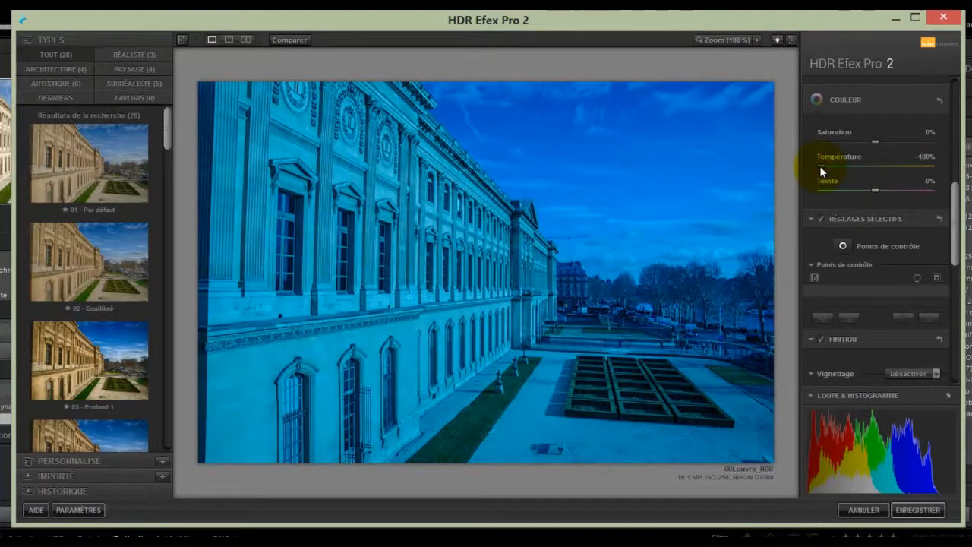
pyautogui.moveTo(819, 166); pyautogui.dragTo(934, 166)
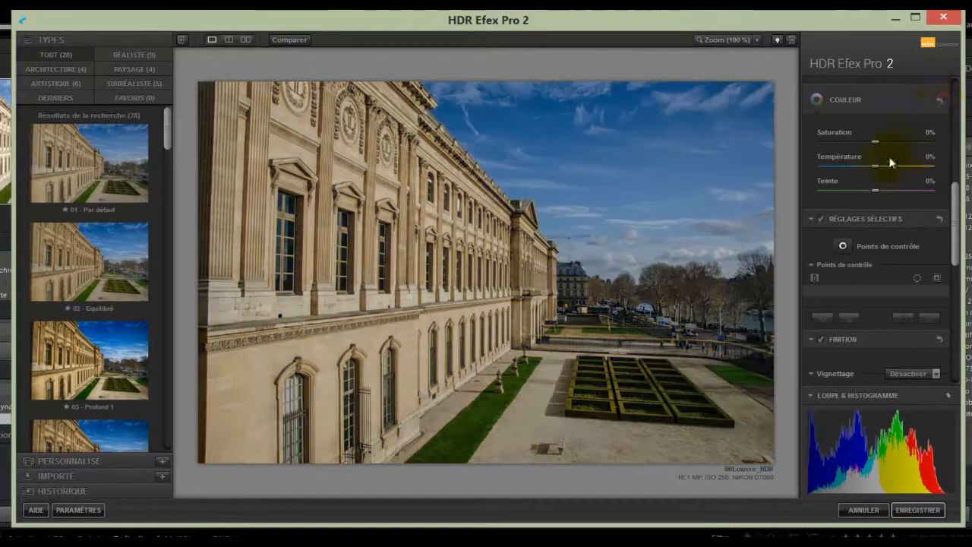
pyautogui.click(828, 190)
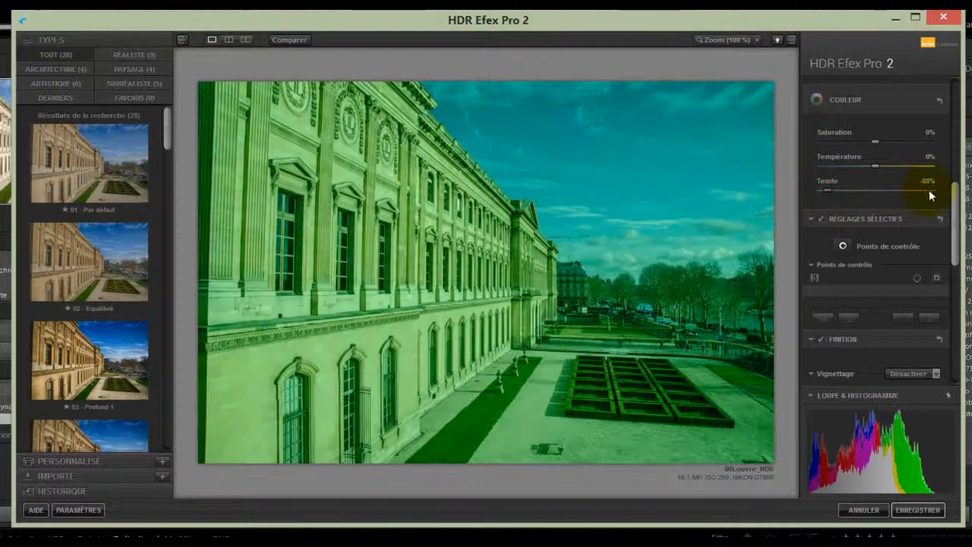
pyautogui.doubleClick(928, 189)
pyautogui.click(940, 99)
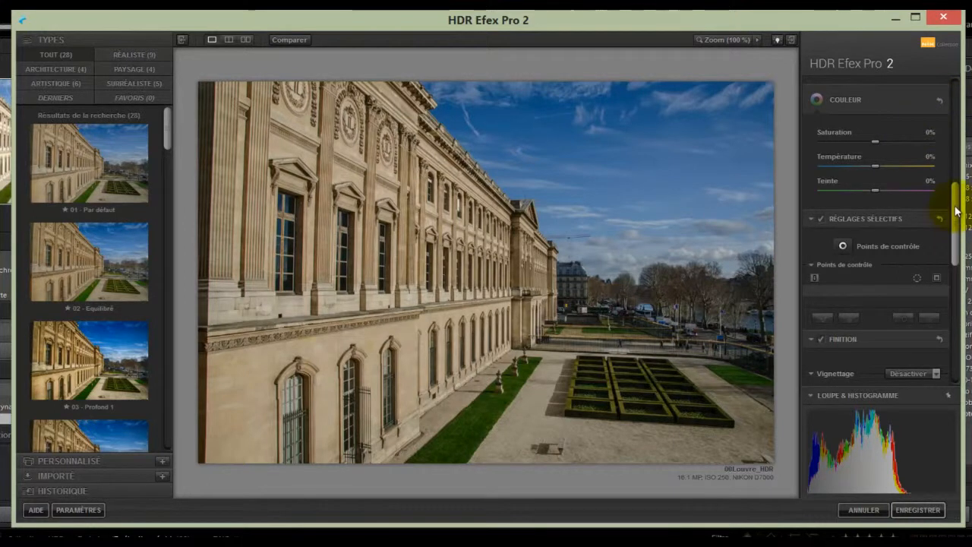
# Place a control point in the sky, move it onto the trees beyond the garden and set its size to 15%.
pyautogui.moveTo(955, 209); pyautogui.dragTo(957, 223)
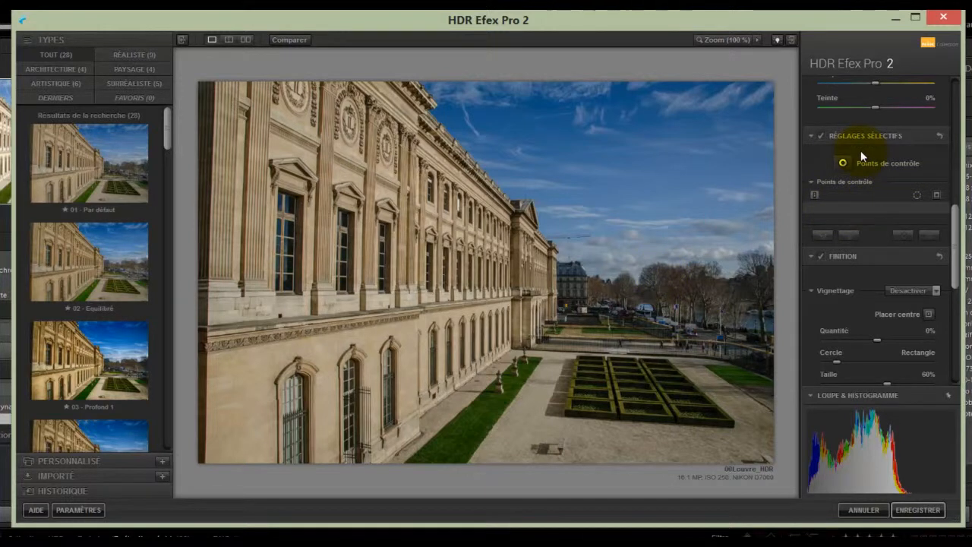
pyautogui.click(844, 162)
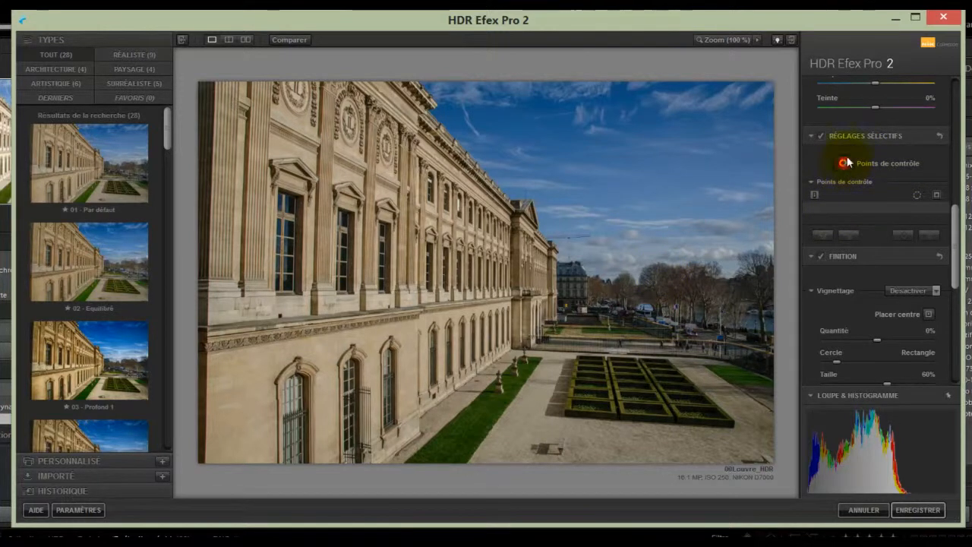
pyautogui.click(583, 166)
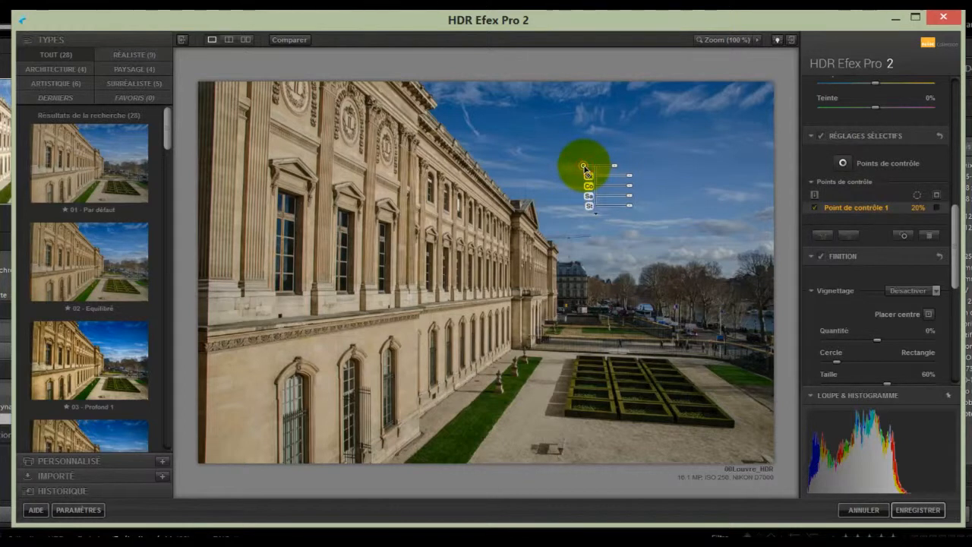
pyautogui.click(583, 165)
pyautogui.moveTo(583, 166); pyautogui.dragTo(673, 288)
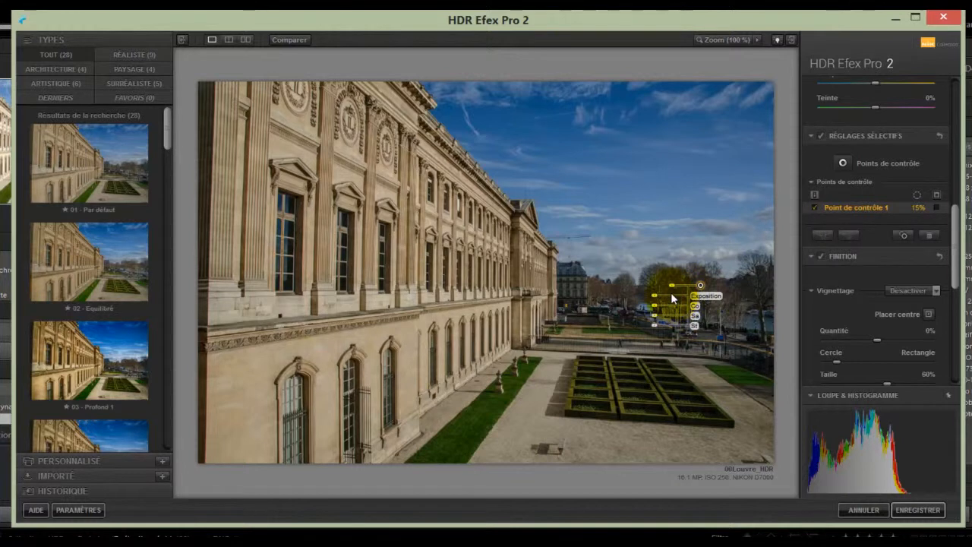
# Adjust the Exposition of the control point on the trees, trying several levels and settling on a moderate one.
pyautogui.moveTo(671, 298); pyautogui.dragTo(644, 299)
pyautogui.click(641, 298)
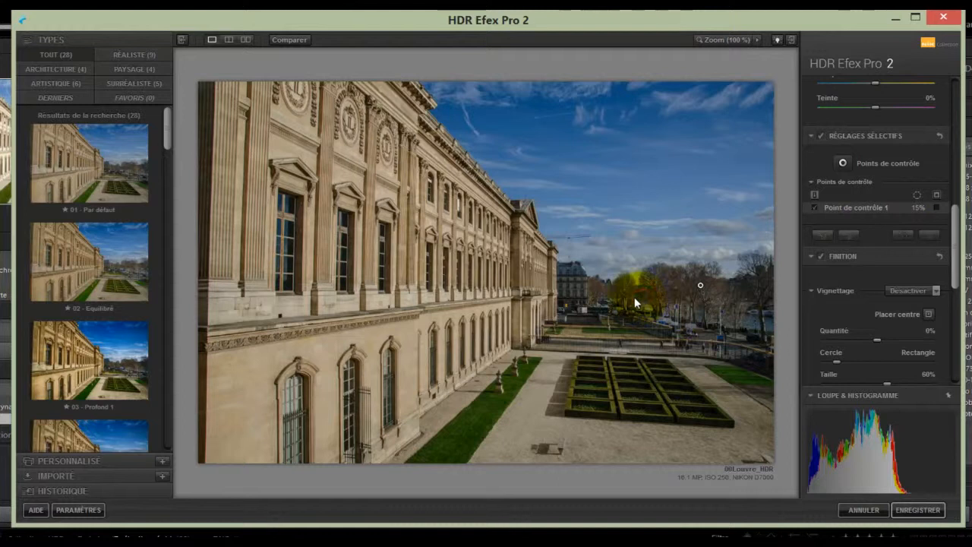
pyautogui.click(635, 297)
pyautogui.click(701, 286)
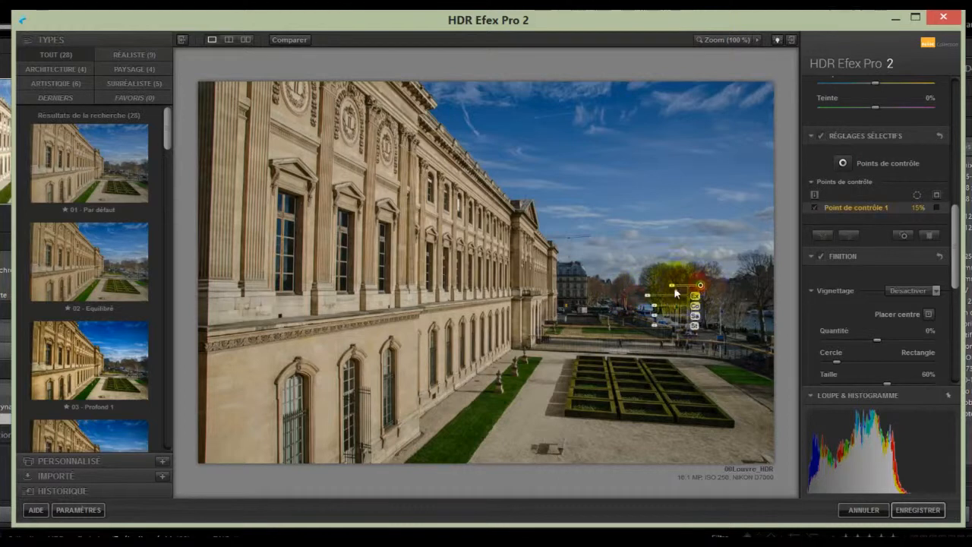
pyautogui.moveTo(648, 296); pyautogui.dragTo(633, 294)
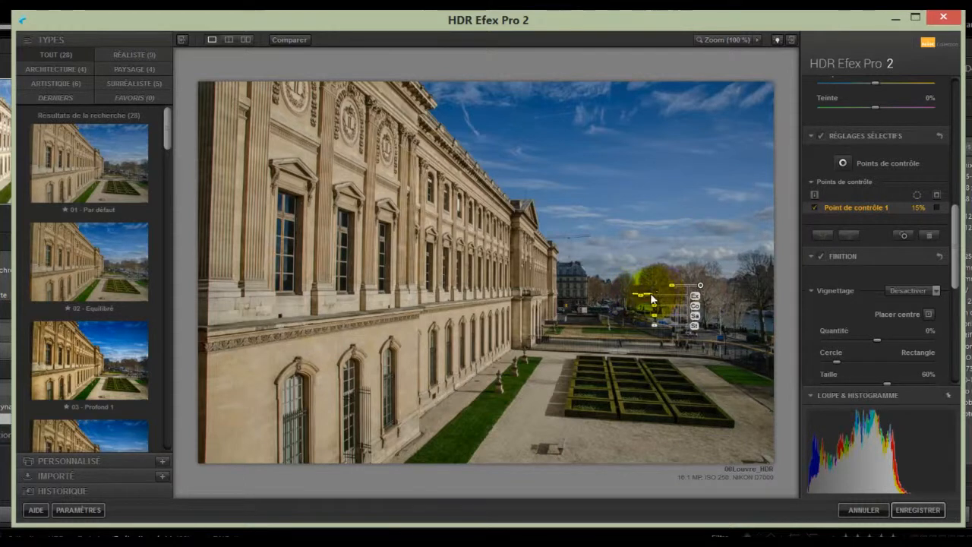
pyautogui.click(651, 292)
pyautogui.click(701, 288)
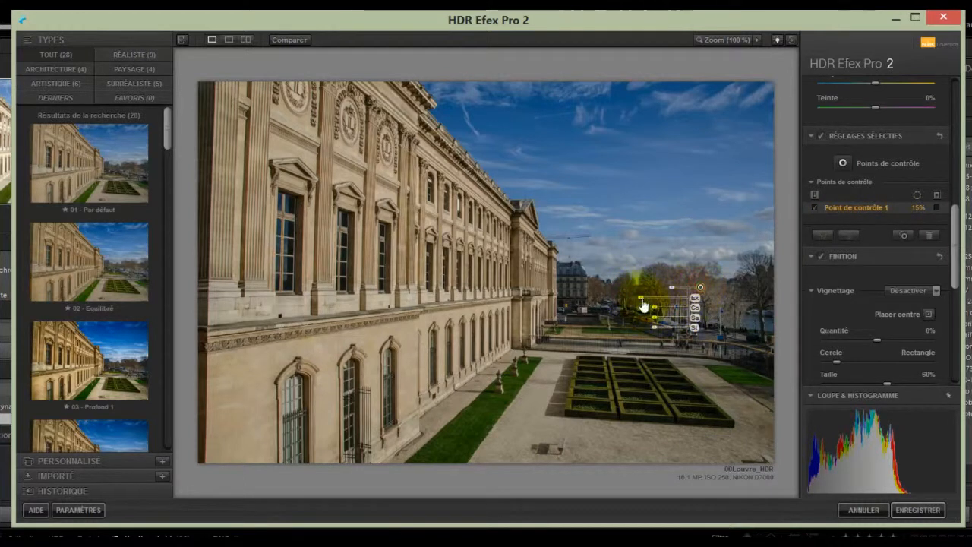
pyautogui.moveTo(642, 306); pyautogui.dragTo(649, 301)
pyautogui.click(651, 296)
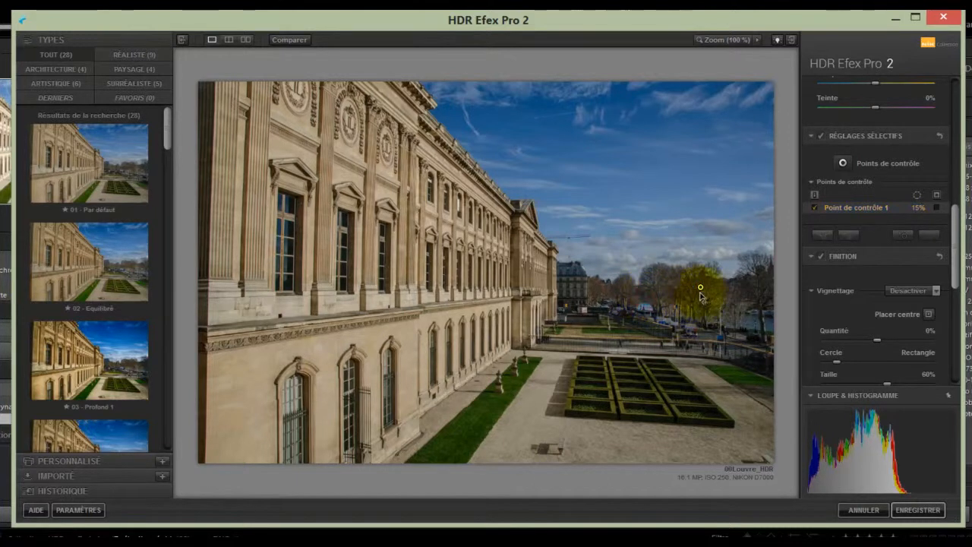
# Select the control point on the trees and slightly adjust its Contraste and Structure.
pyautogui.click(700, 289)
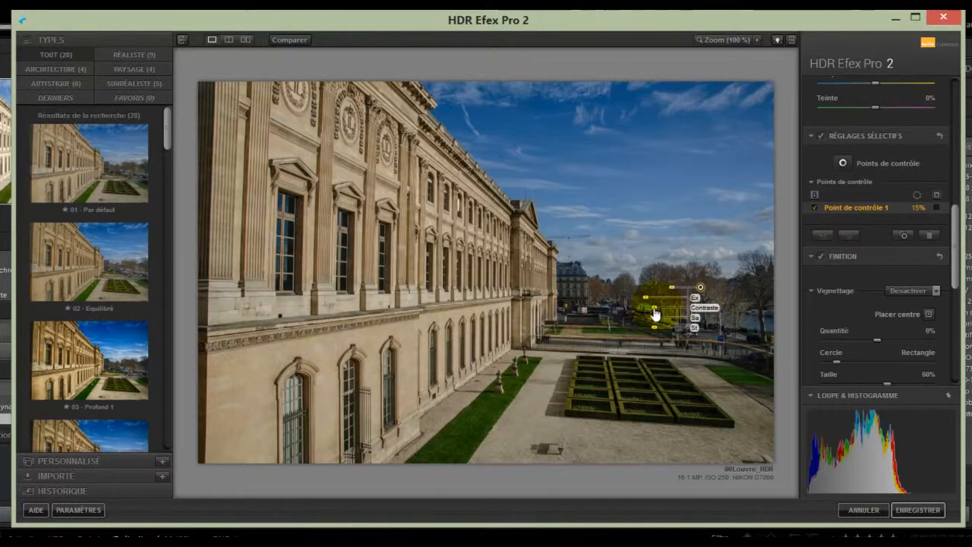
pyautogui.moveTo(654, 308); pyautogui.dragTo(658, 313)
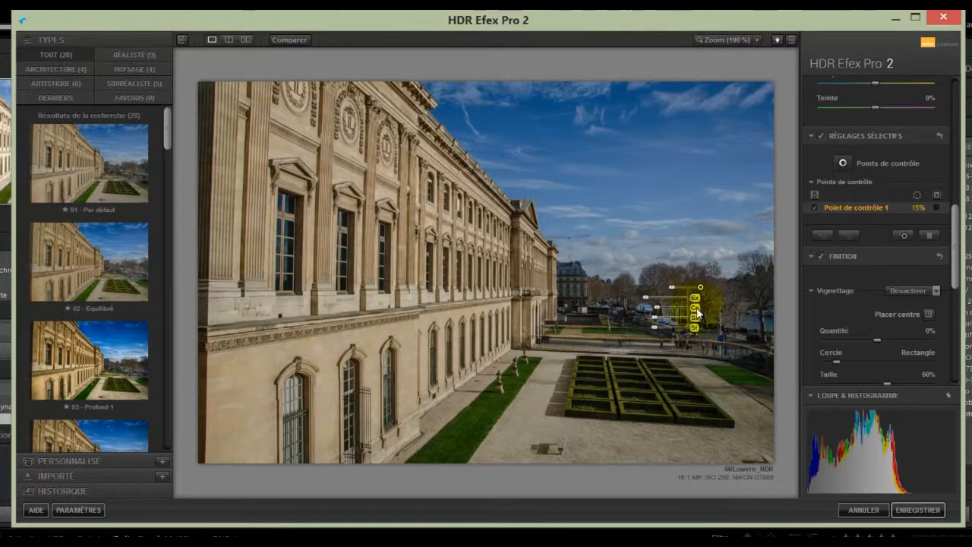
pyautogui.moveTo(654, 324); pyautogui.dragTo(657, 327)
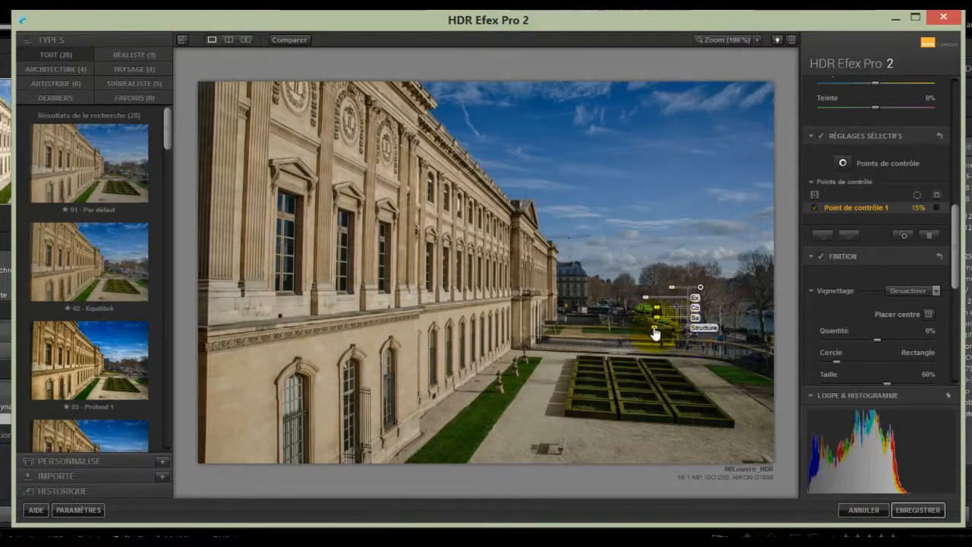
pyautogui.moveTo(655, 333); pyautogui.dragTo(663, 333)
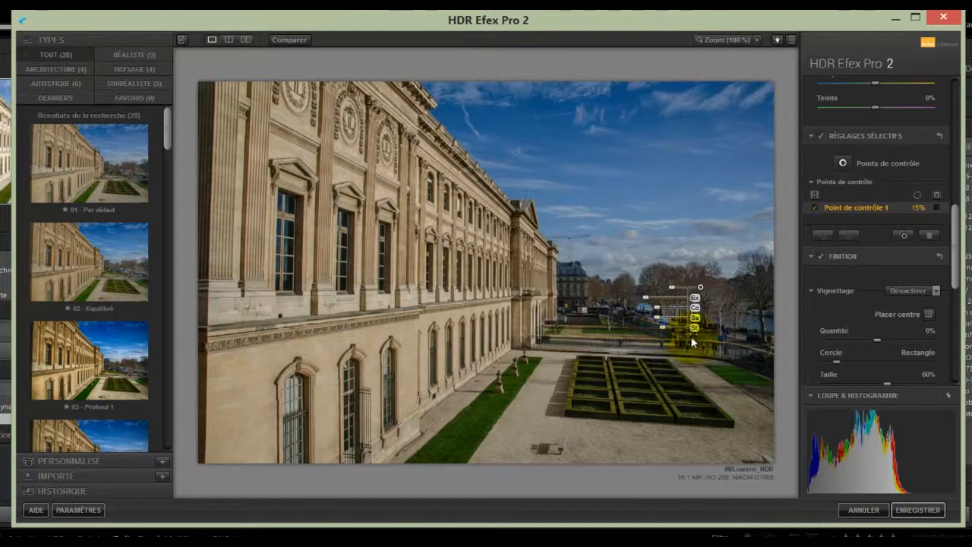
# Expand the control point's full set of adjustments and duplicate the point twice.
pyautogui.click(689, 341)
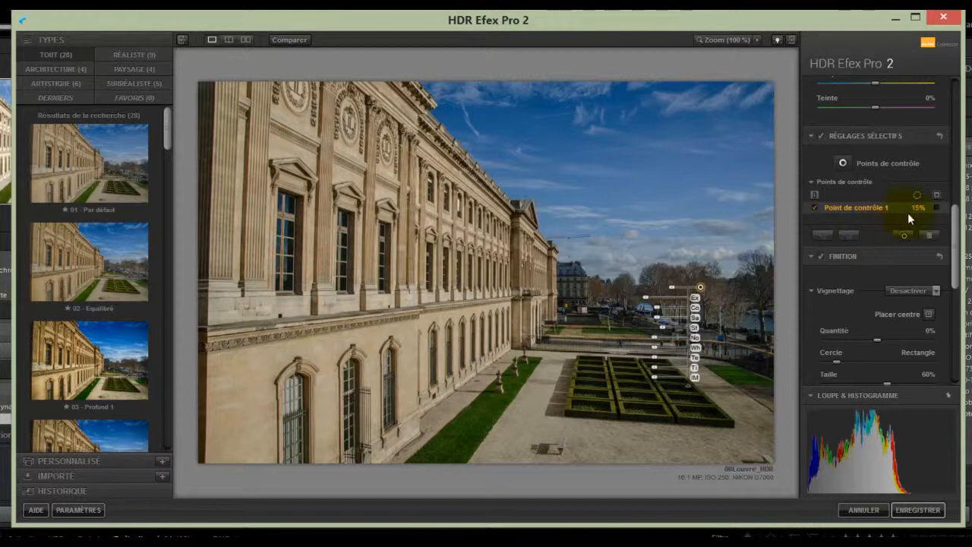
pyautogui.doubleClick(904, 236)
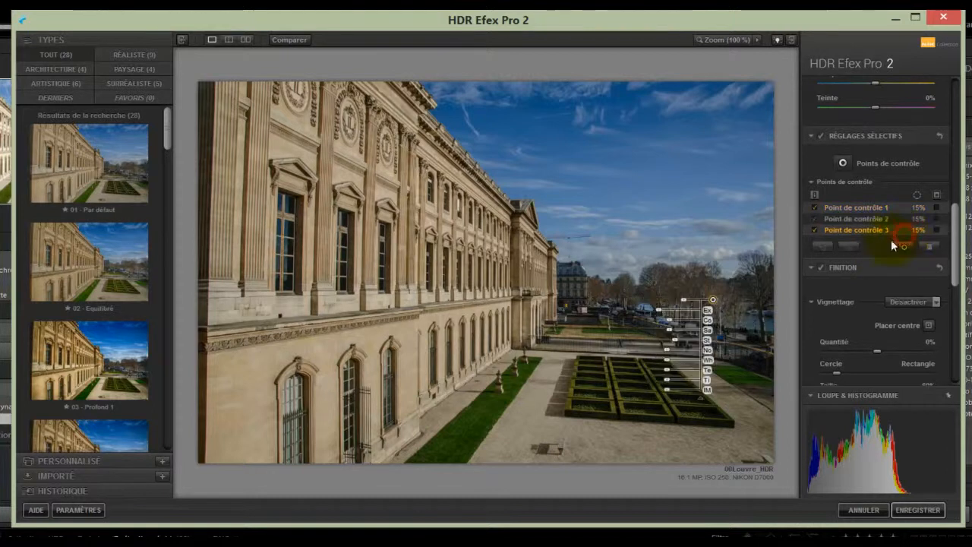
# Move the newest duplicated control point onto the trees at the photo's far edge and select Point de contrôle 2.
pyautogui.moveTo(715, 306); pyautogui.dragTo(756, 301)
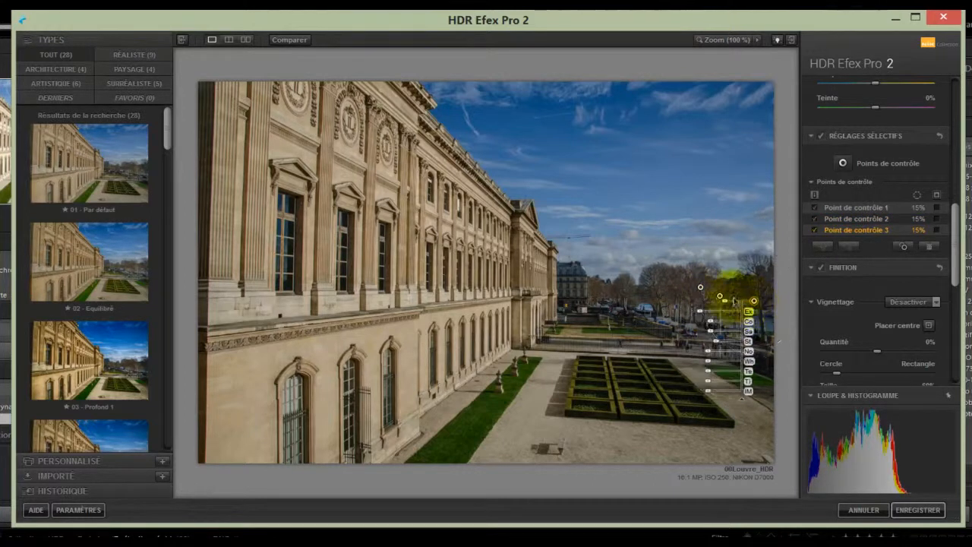
pyautogui.click(721, 297)
pyautogui.click(721, 297)
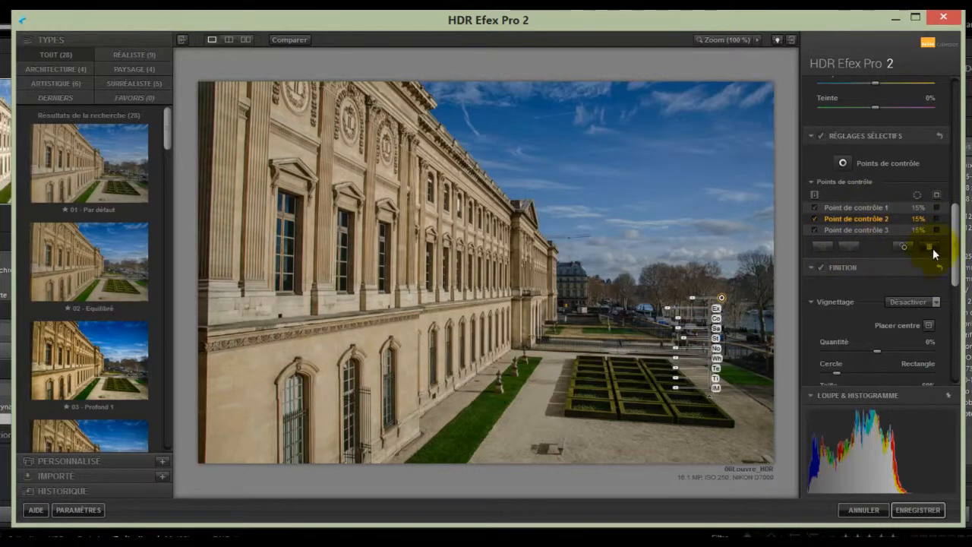
# Inspect the three control points' selection masks together and individually, and compare the photo with all control point effects off and on.
pyautogui.click(938, 197)
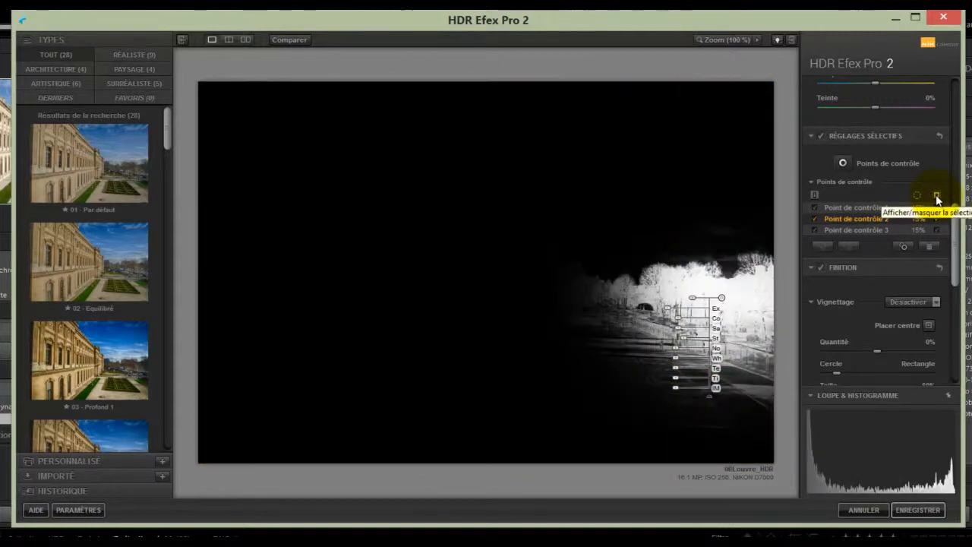
pyautogui.click(937, 198)
pyautogui.click(936, 196)
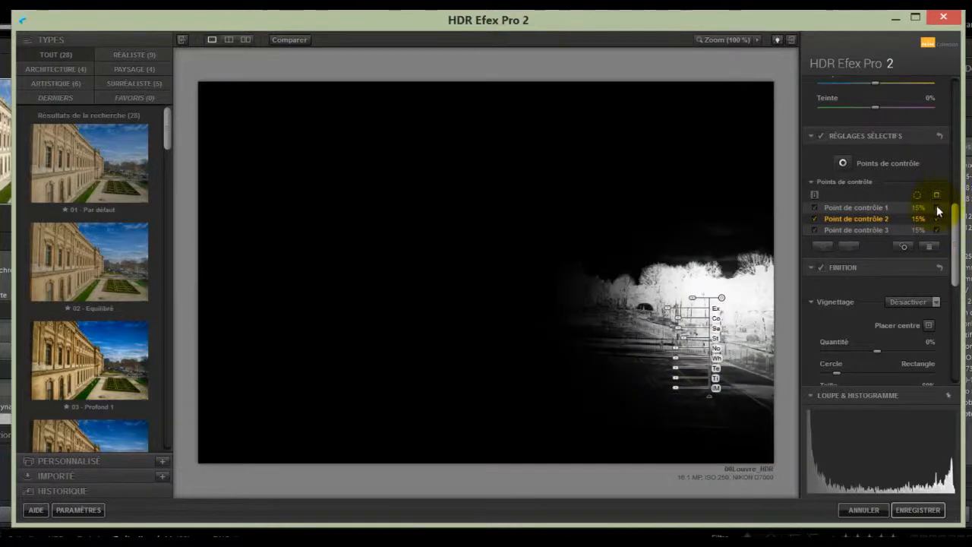
pyautogui.click(936, 229)
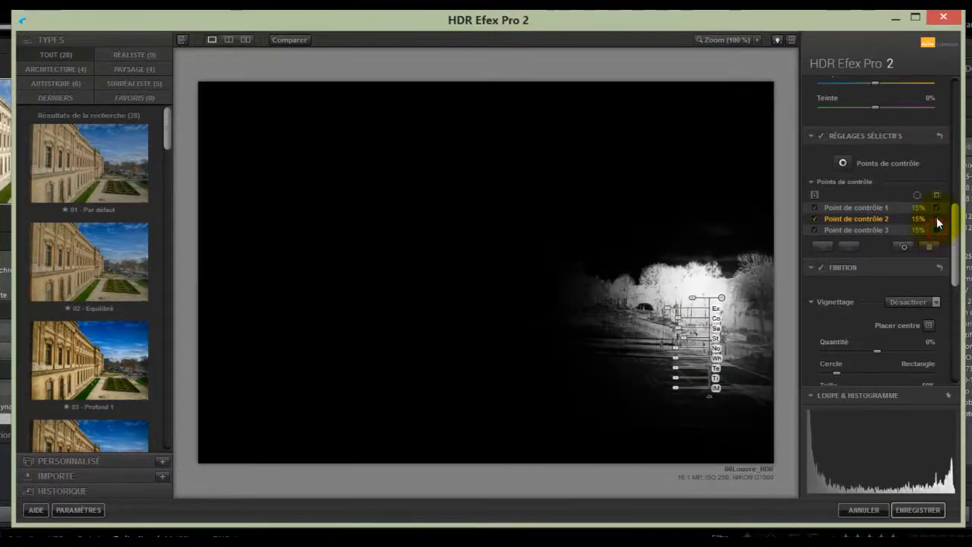
pyautogui.click(937, 219)
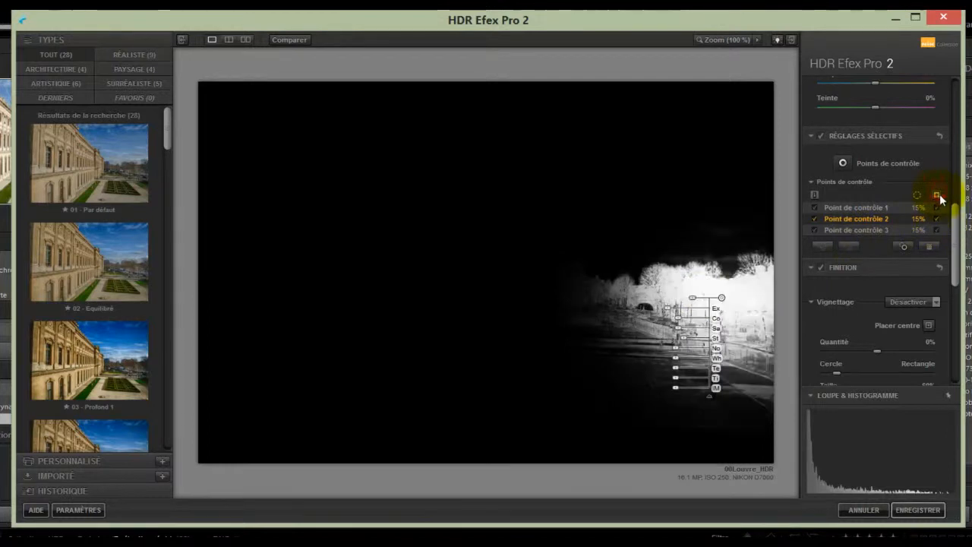
pyautogui.click(937, 195)
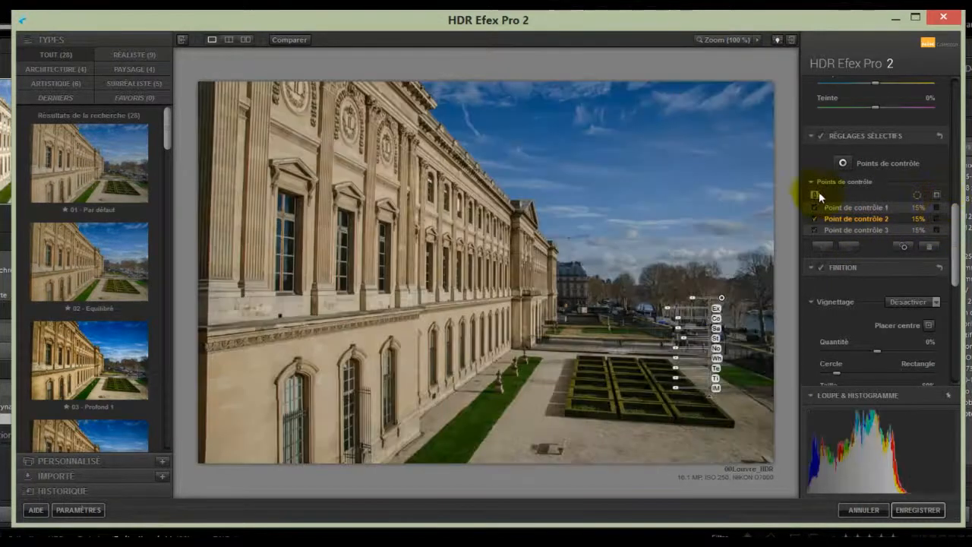
pyautogui.click(815, 196)
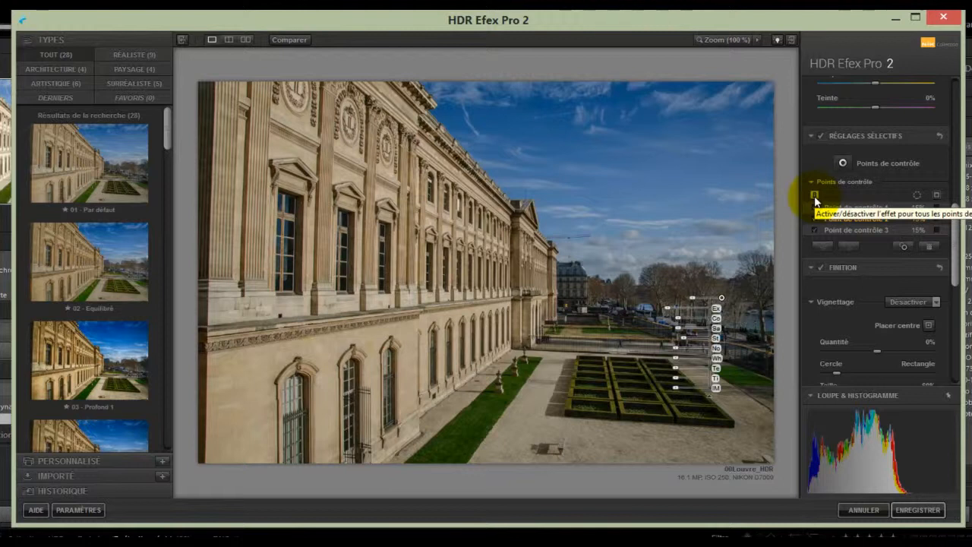
pyautogui.click(815, 196)
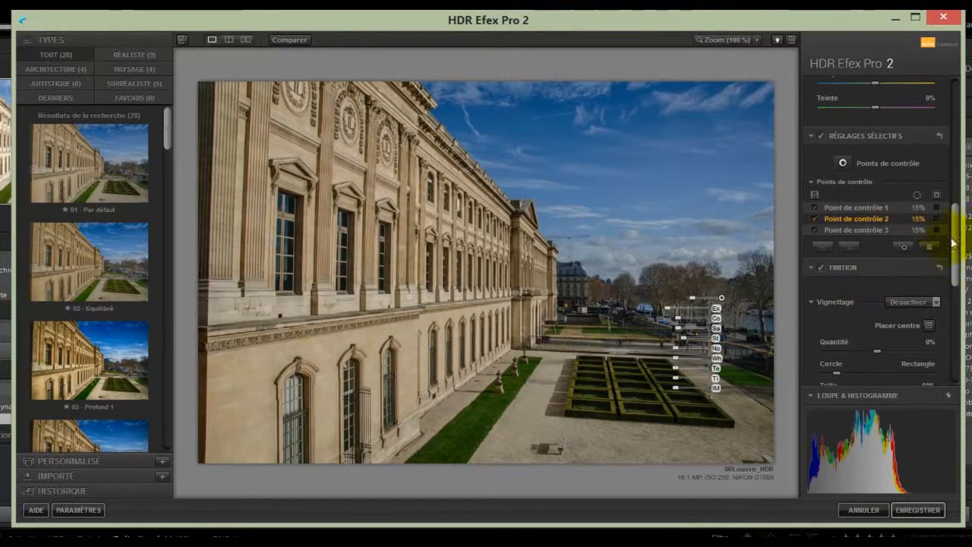
# Try a Cadre noir 1 vignette with Quantité -46%, a near-circular shape and Taille 86%, and reset the Finition settings.
pyautogui.moveTo(959, 237); pyautogui.dragTo(953, 281)
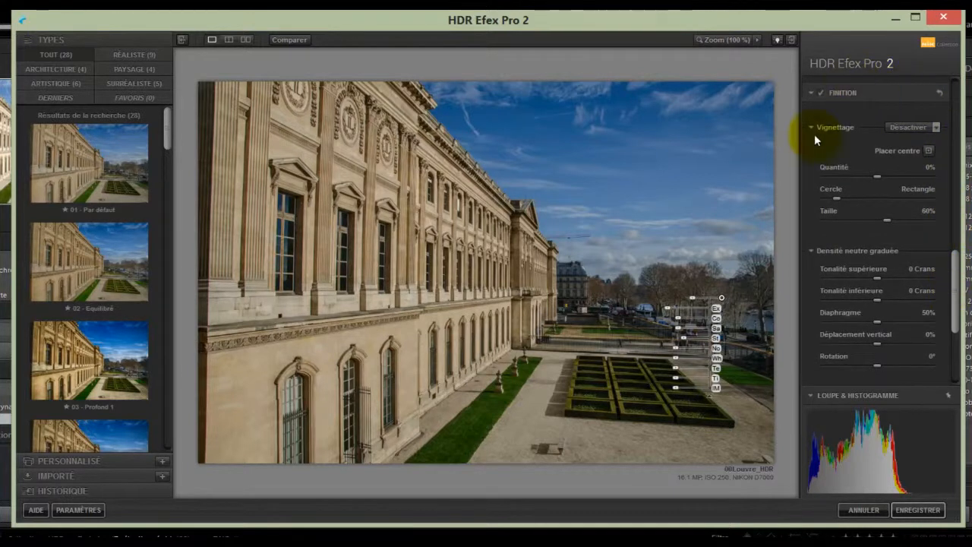
pyautogui.click(937, 129)
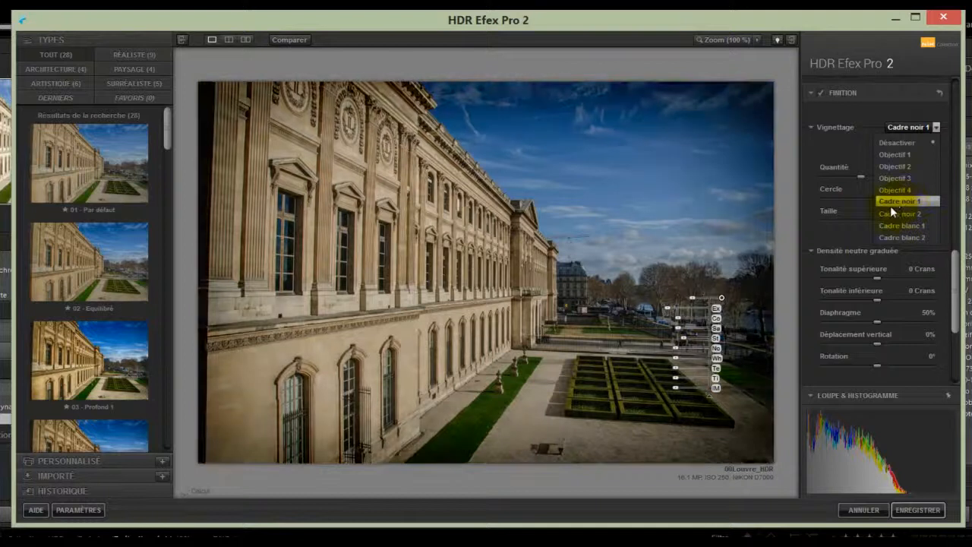
pyautogui.click(893, 202)
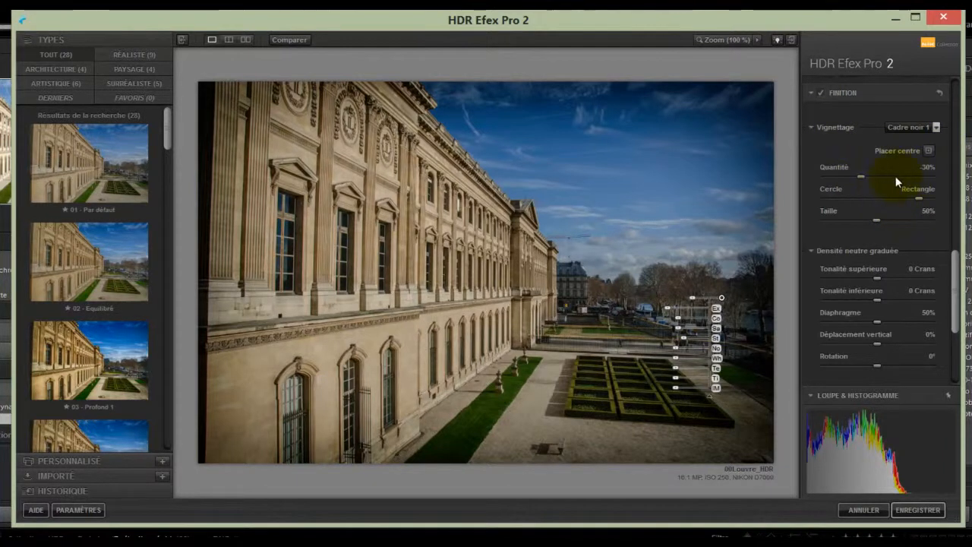
pyautogui.click(895, 176)
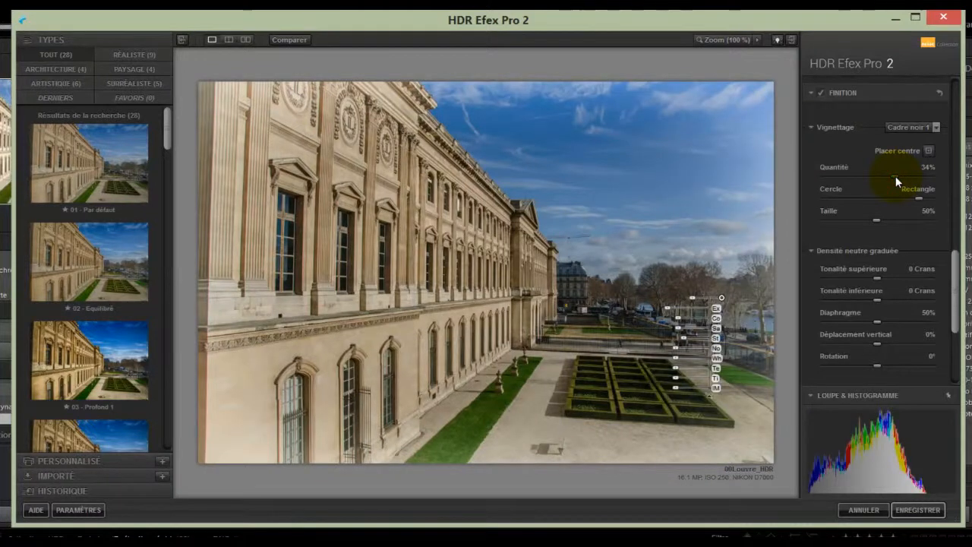
pyautogui.click(853, 176)
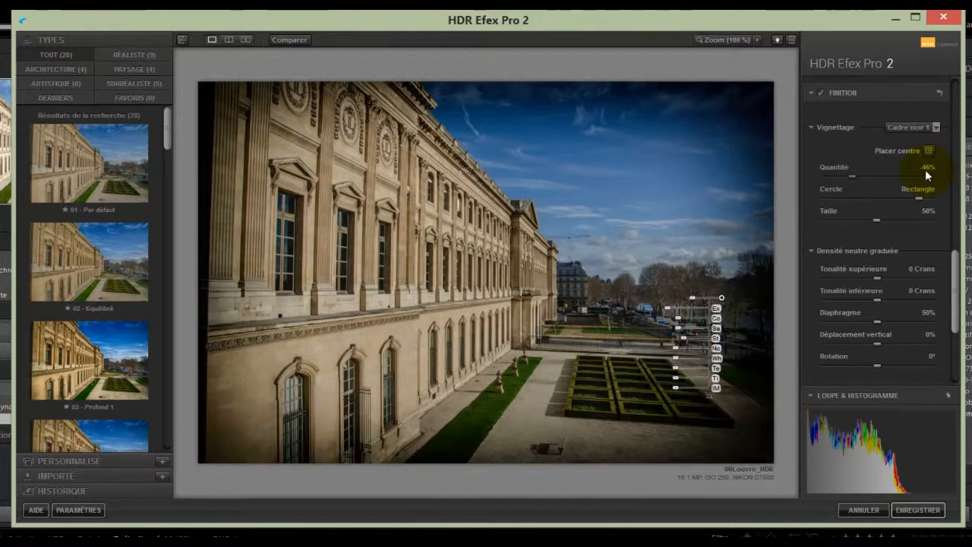
pyautogui.click(831, 198)
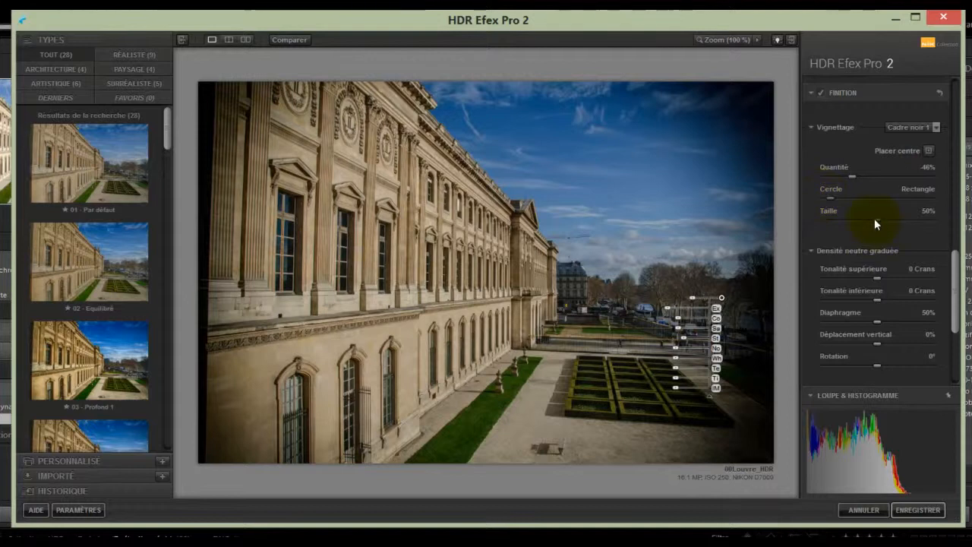
pyautogui.moveTo(878, 219); pyautogui.dragTo(914, 221)
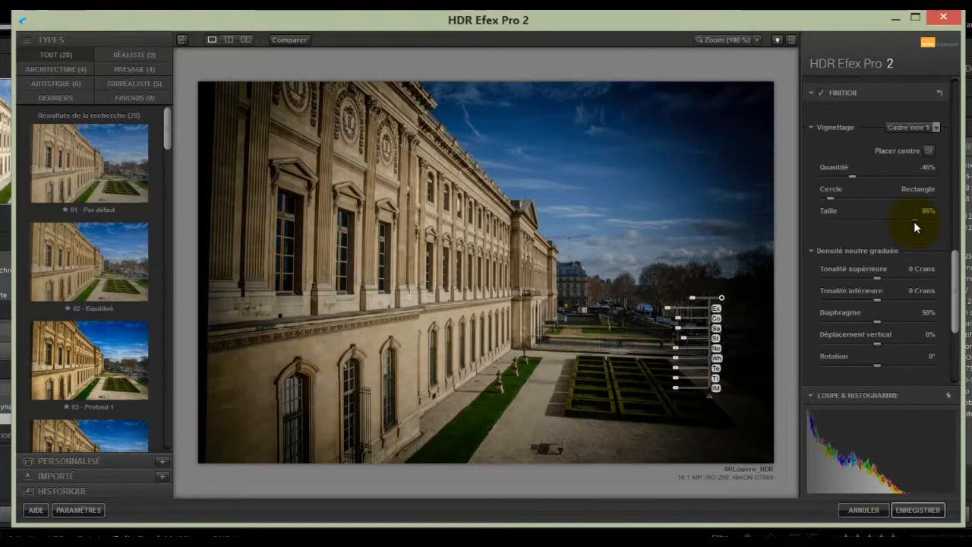
pyautogui.click(940, 95)
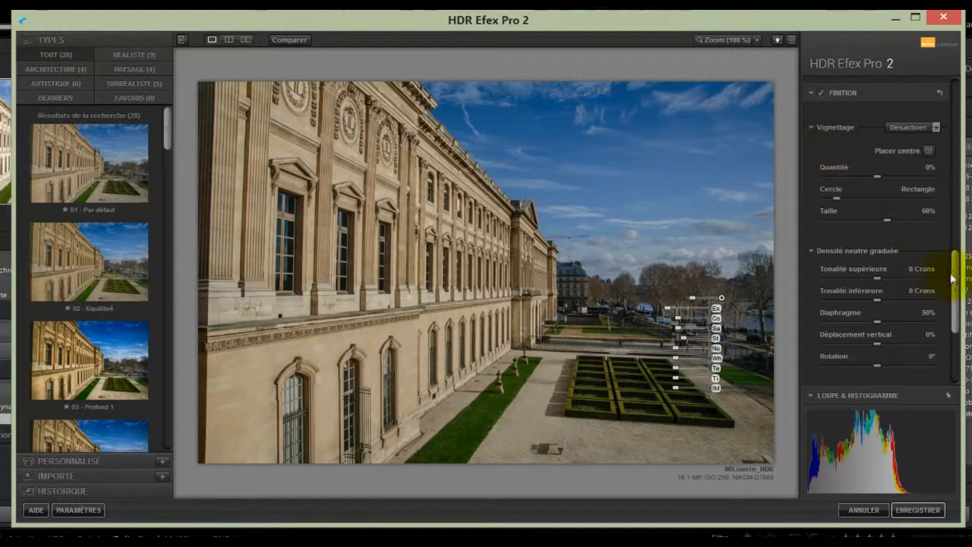
# Try the graduated neutral density tones at -3 and 3 Crans, settling on -0.69 for Tonalité supérieure and 0.05 for Tonalité inférieure.
pyautogui.moveTo(955, 275); pyautogui.dragTo(958, 306)
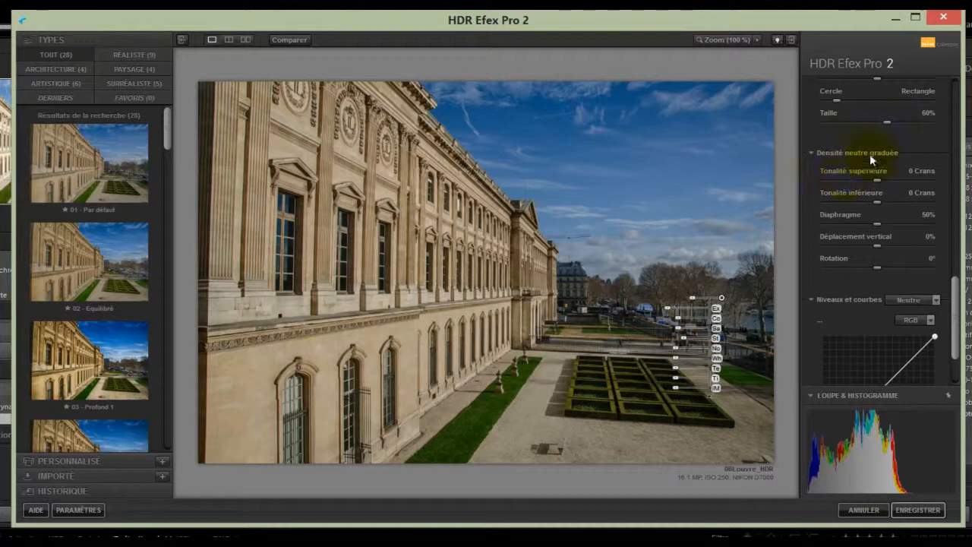
pyautogui.click(825, 180)
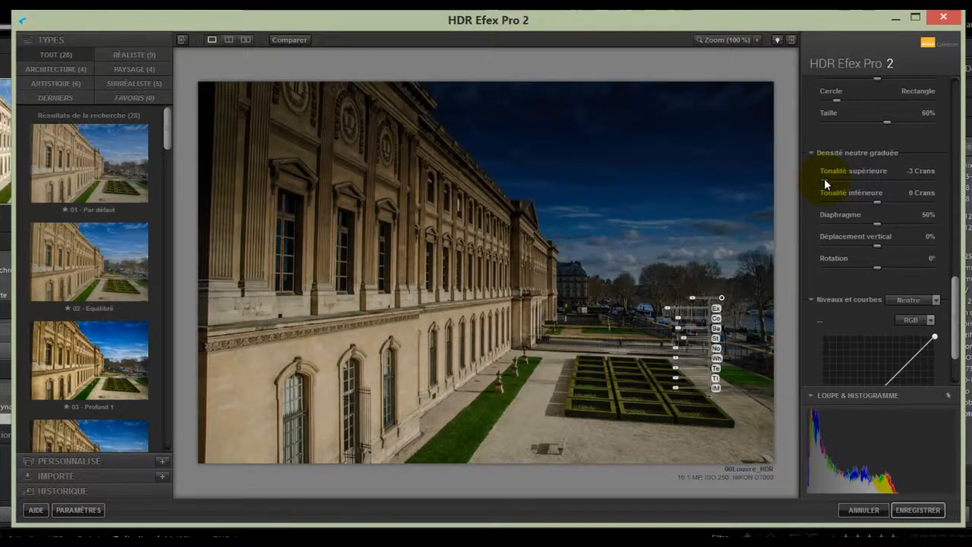
pyautogui.click(934, 180)
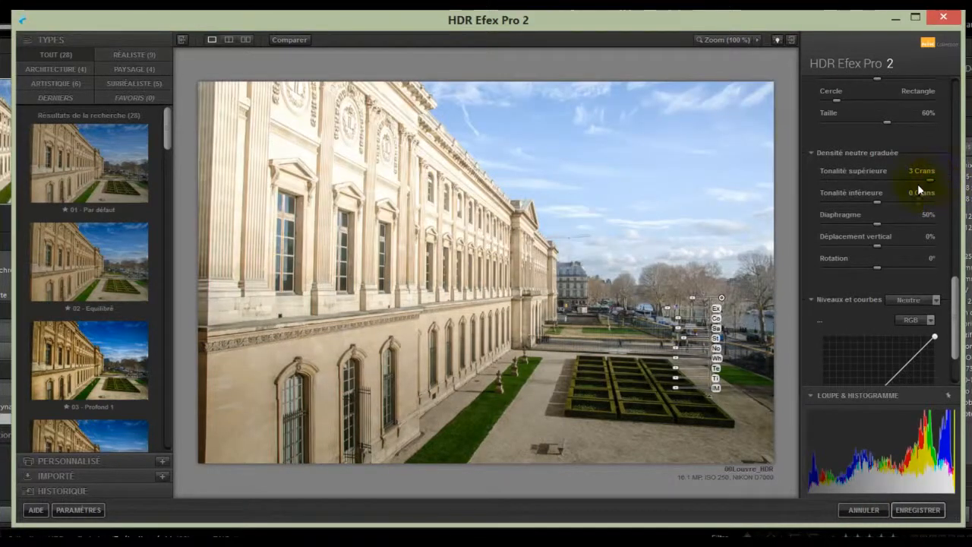
pyautogui.click(866, 178)
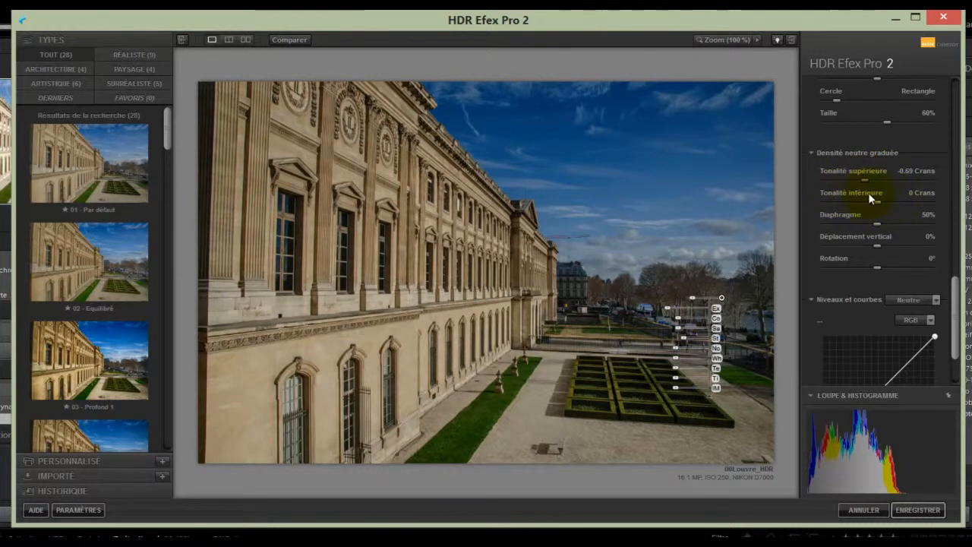
pyautogui.click(824, 202)
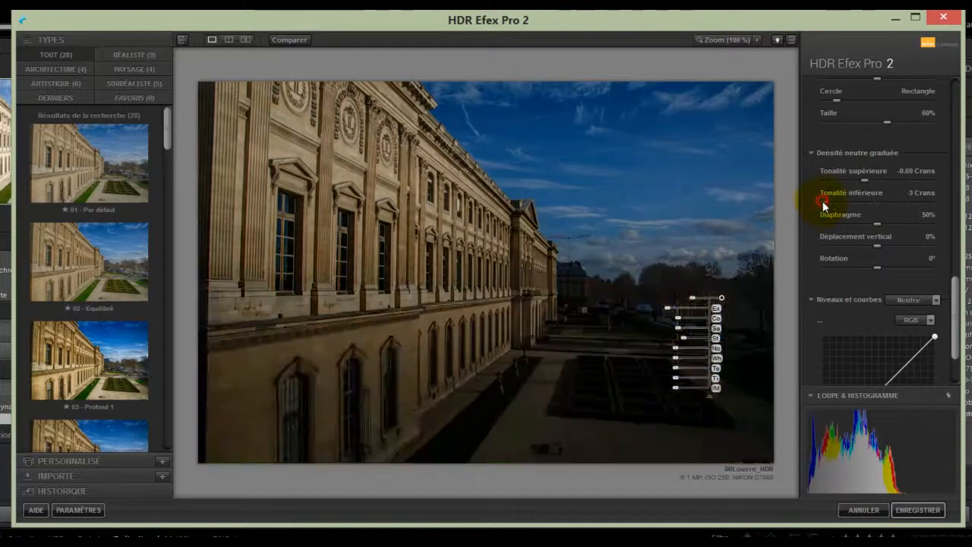
pyautogui.click(931, 203)
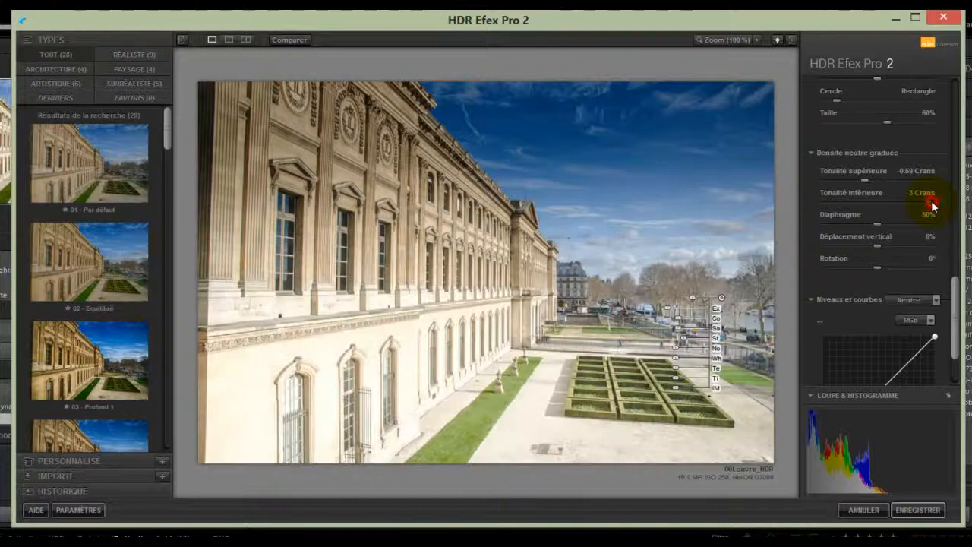
pyautogui.click(879, 201)
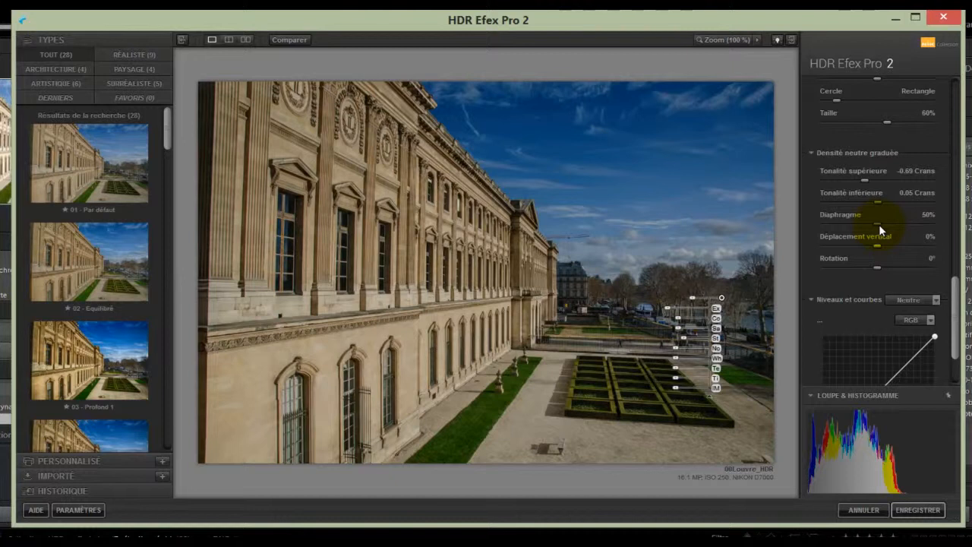
# Try the Diaphragme at 100% and 0%, and darken the sky with Tonalité supérieure at -1.76 Crans.
pyautogui.moveTo(878, 225); pyautogui.dragTo(935, 230)
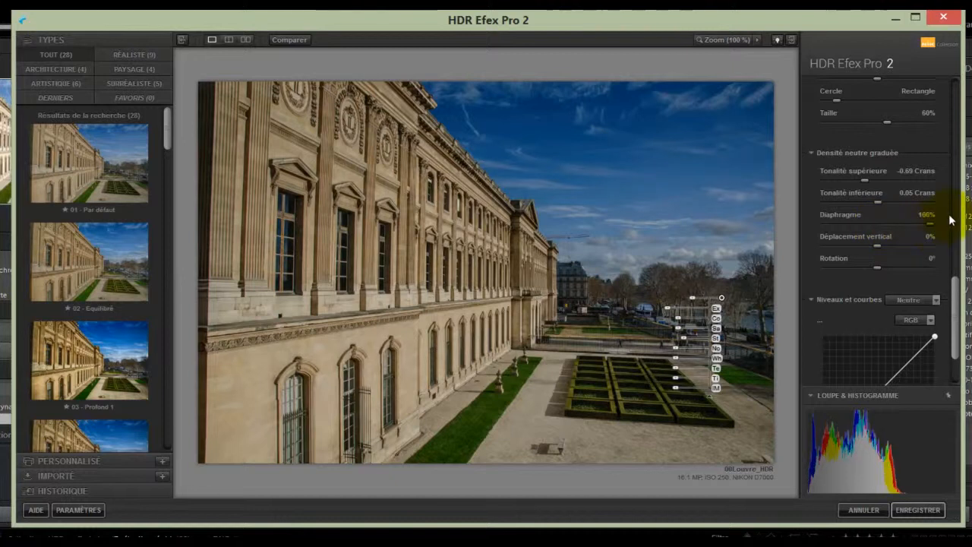
pyautogui.doubleClick(824, 226)
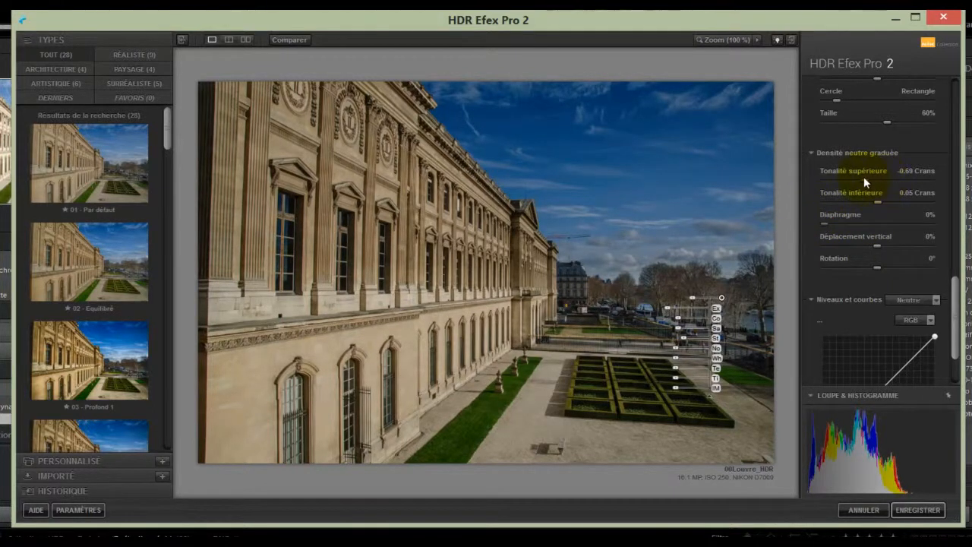
pyautogui.moveTo(861, 178); pyautogui.dragTo(858, 174)
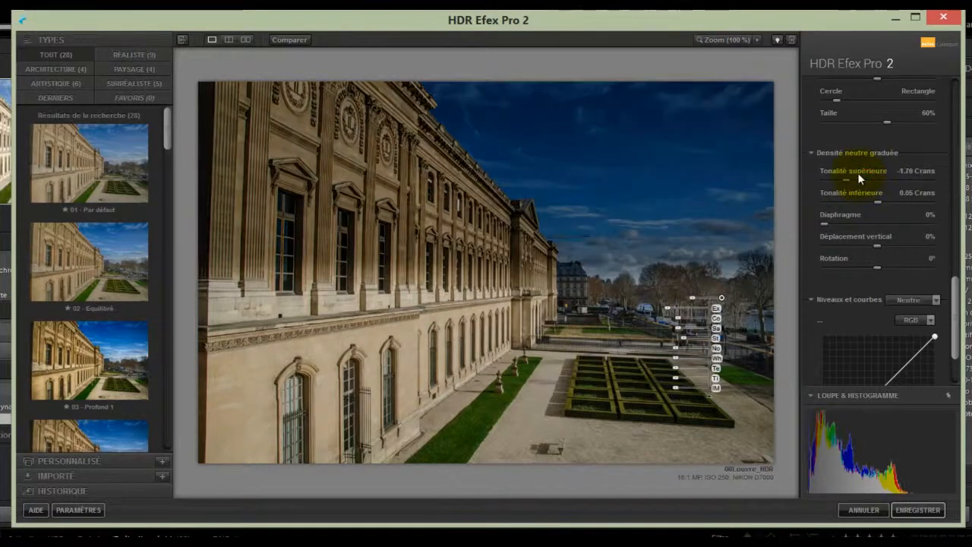
# Compare the graduated filter's Diaphragme at 99% and 0%, and set it to 49%.
pyautogui.click(936, 224)
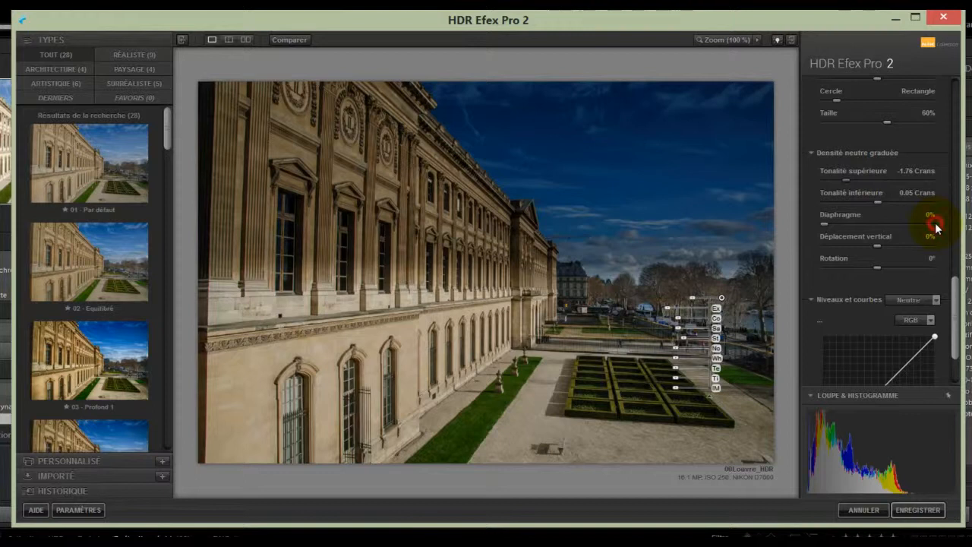
pyautogui.click(930, 224)
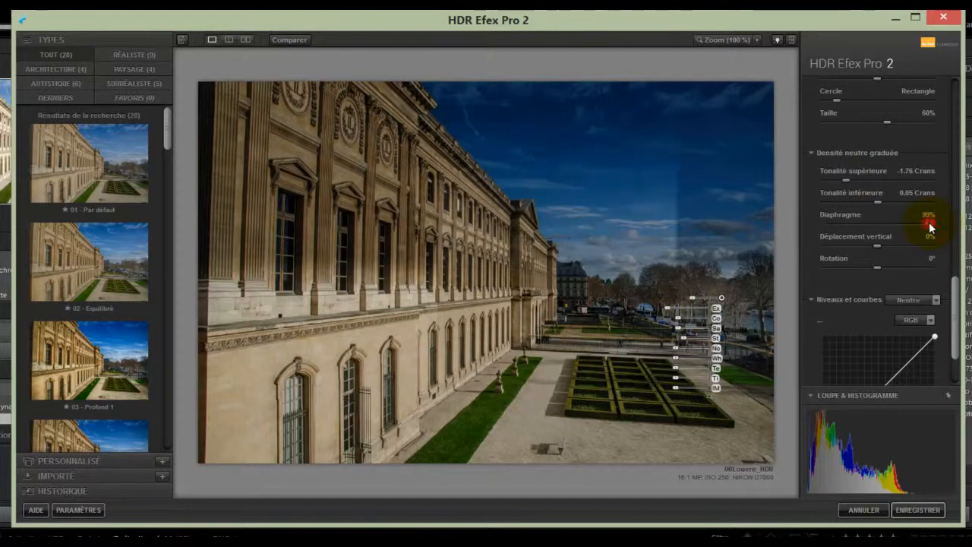
pyautogui.click(930, 225)
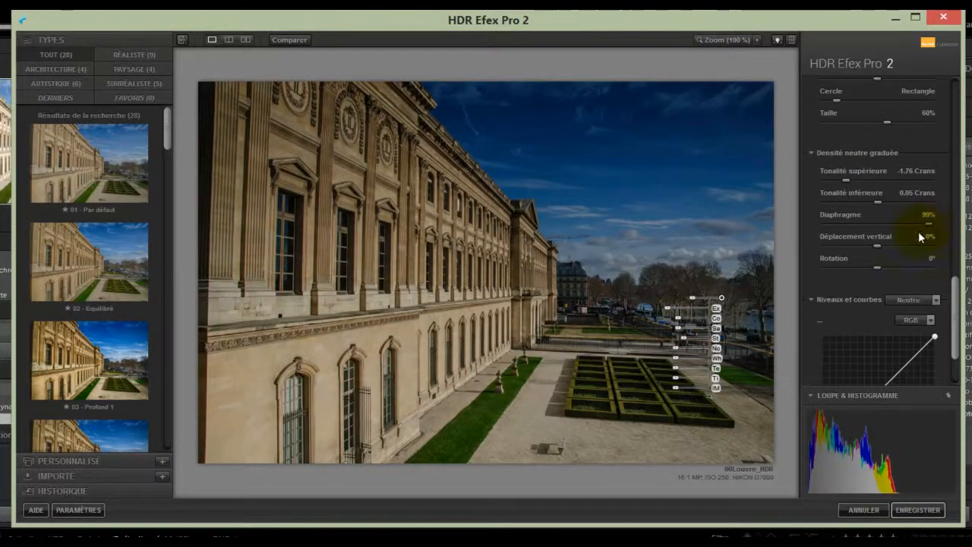
pyautogui.click(820, 223)
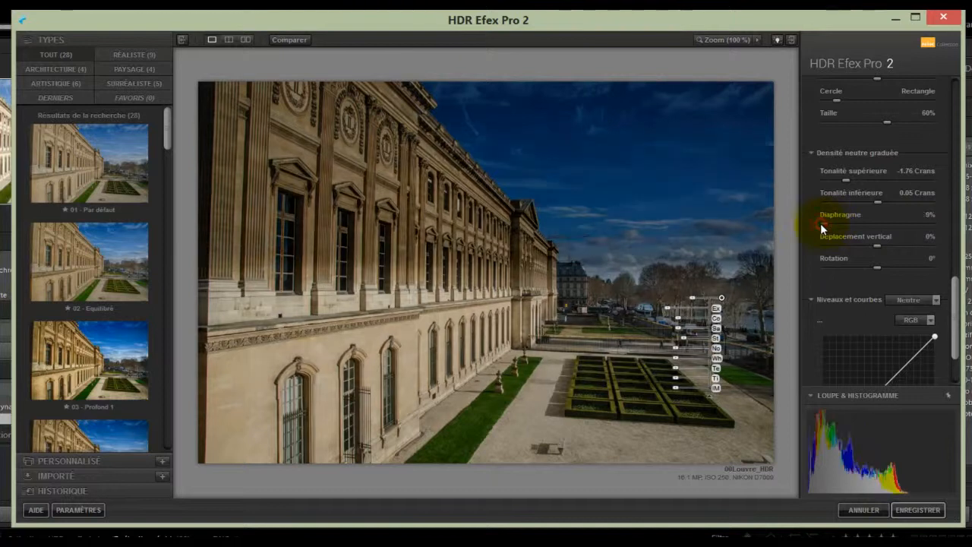
pyautogui.click(875, 224)
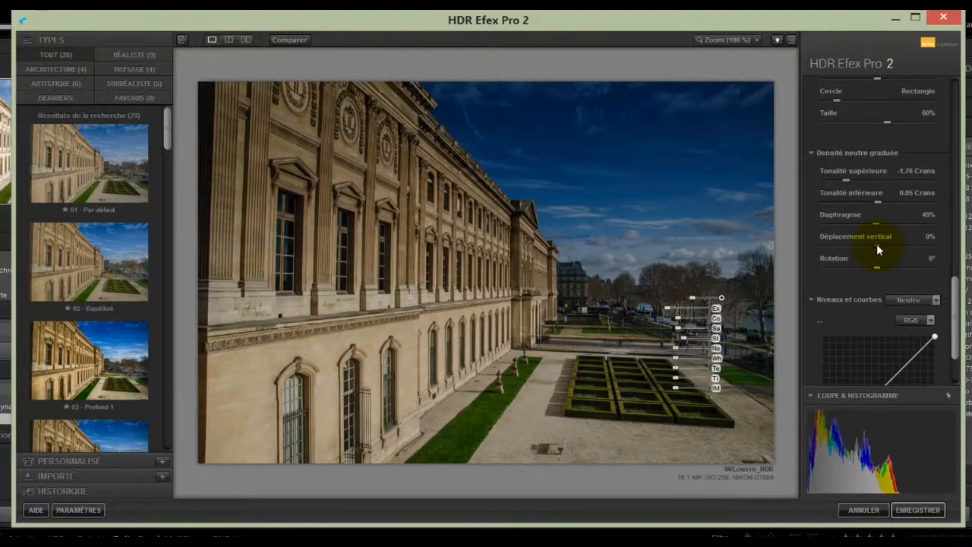
# Try shifting the graduated filter in the negative direction, set Déplacement vertical to 28% and set Rotation to 51°.
pyautogui.moveTo(877, 244); pyautogui.dragTo(825, 247)
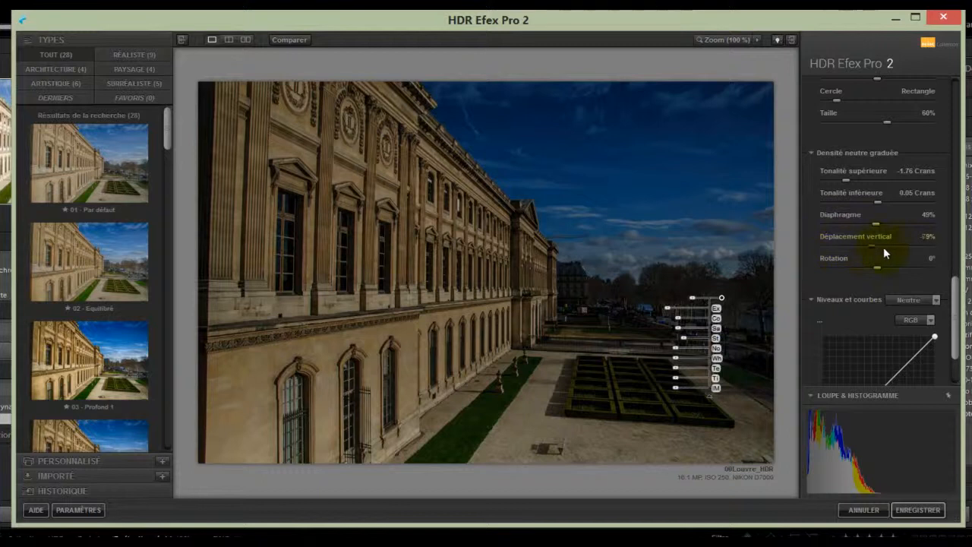
pyautogui.moveTo(883, 246)
pyautogui.mouseDown()
pyautogui.moveTo(937, 245)
pyautogui.moveTo(890, 240)
pyautogui.mouseUp()
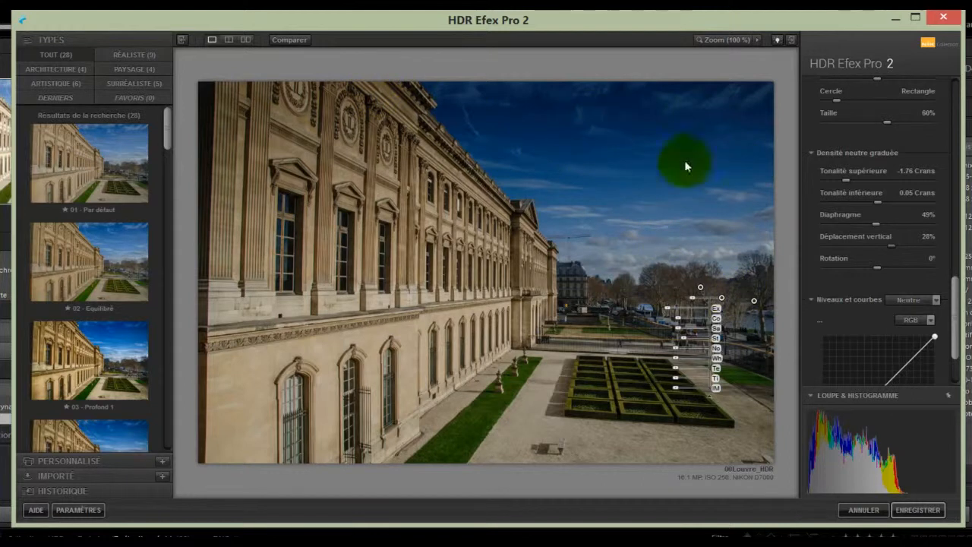
pyautogui.moveTo(875, 267); pyautogui.dragTo(907, 267)
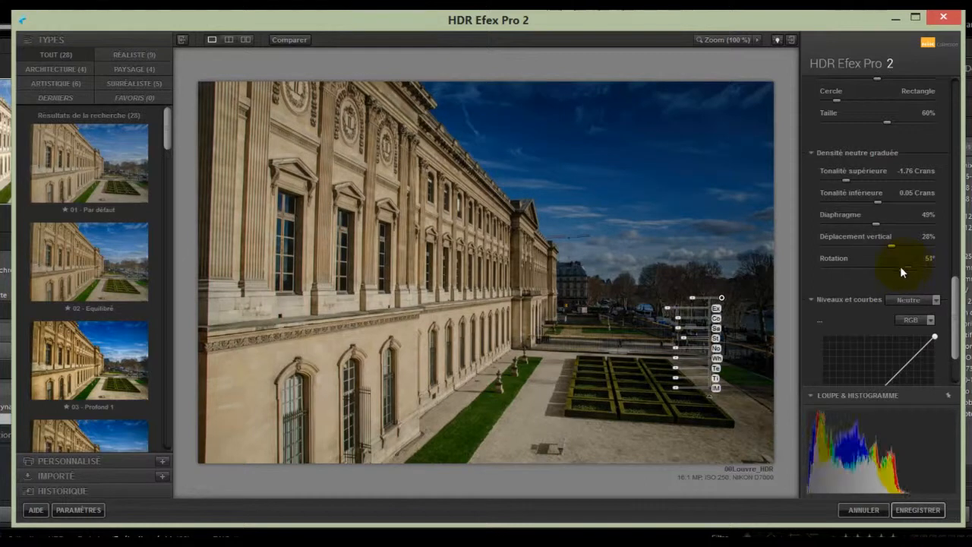
# Try the Niveaux et courbes presets from Film (V.E. -1) through Ancien 3, and return to Neutre.
pyautogui.scroll(1, 958, 302)
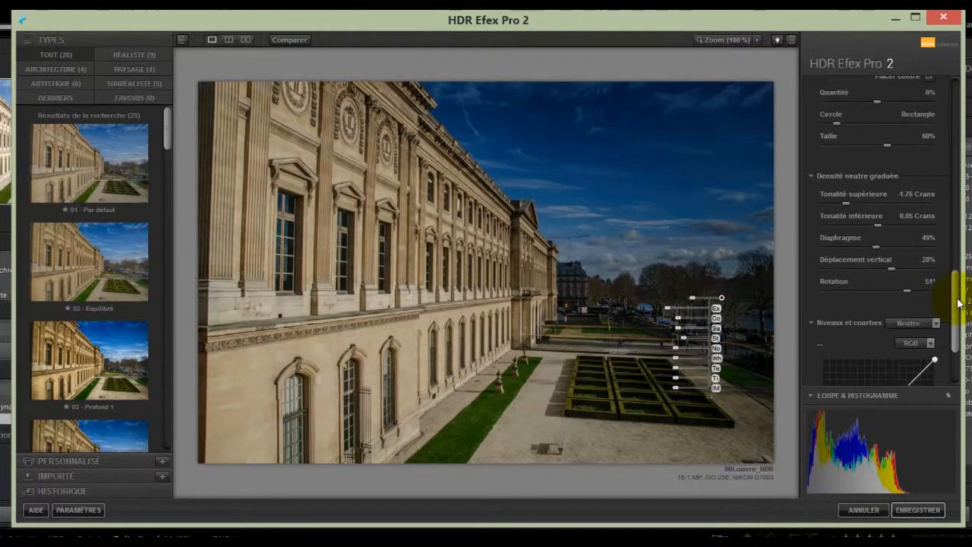
pyautogui.scroll(-5, 959, 303)
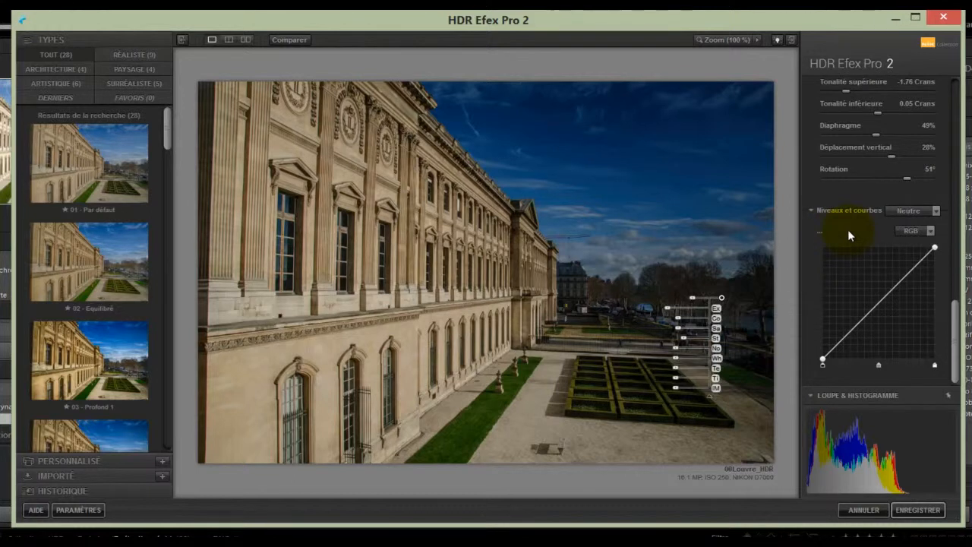
pyautogui.click(937, 212)
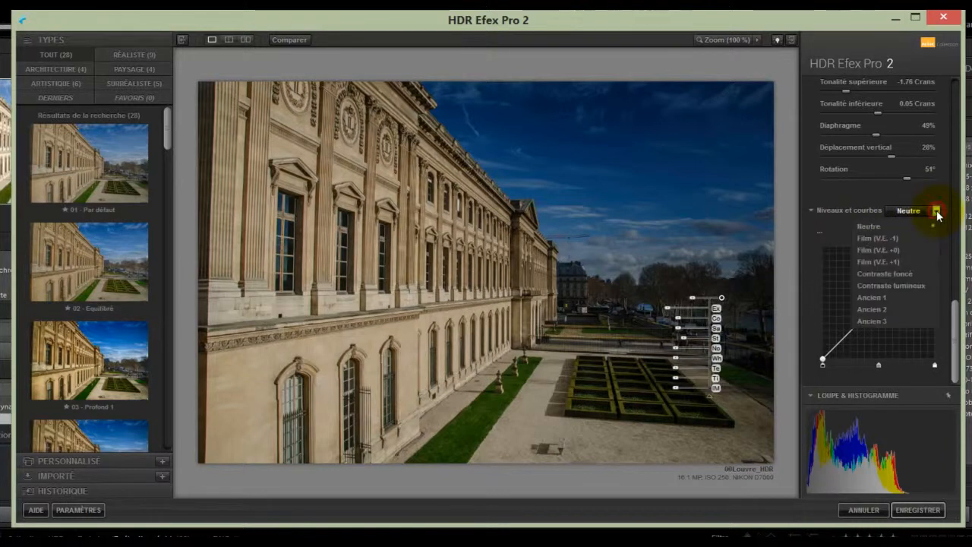
pyautogui.click(871, 238)
pyautogui.click(871, 249)
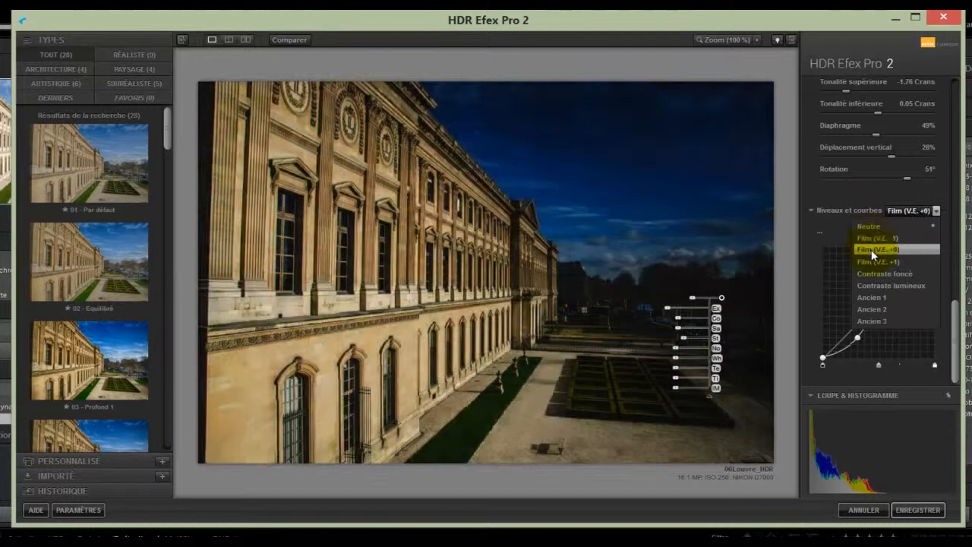
pyautogui.click(874, 274)
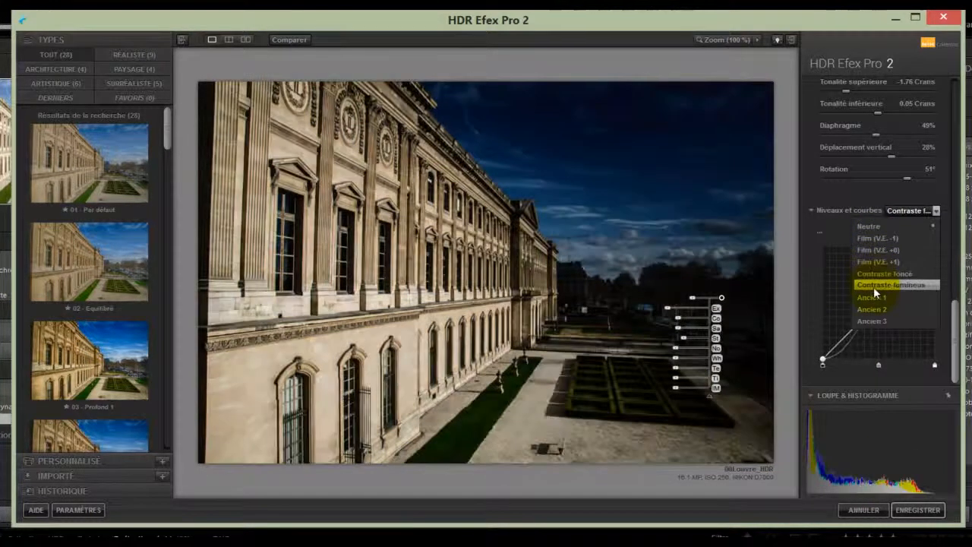
pyautogui.click(873, 296)
pyautogui.click(874, 321)
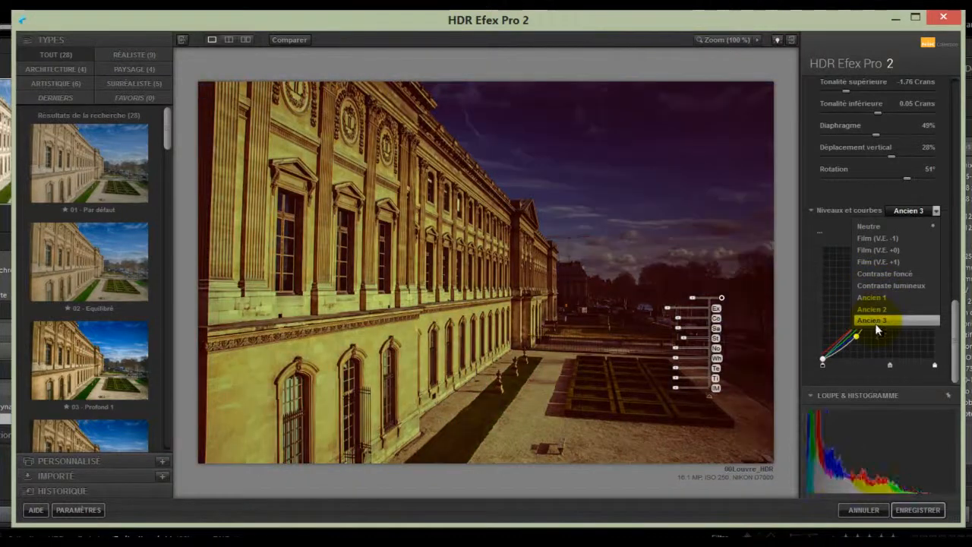
pyautogui.click(866, 226)
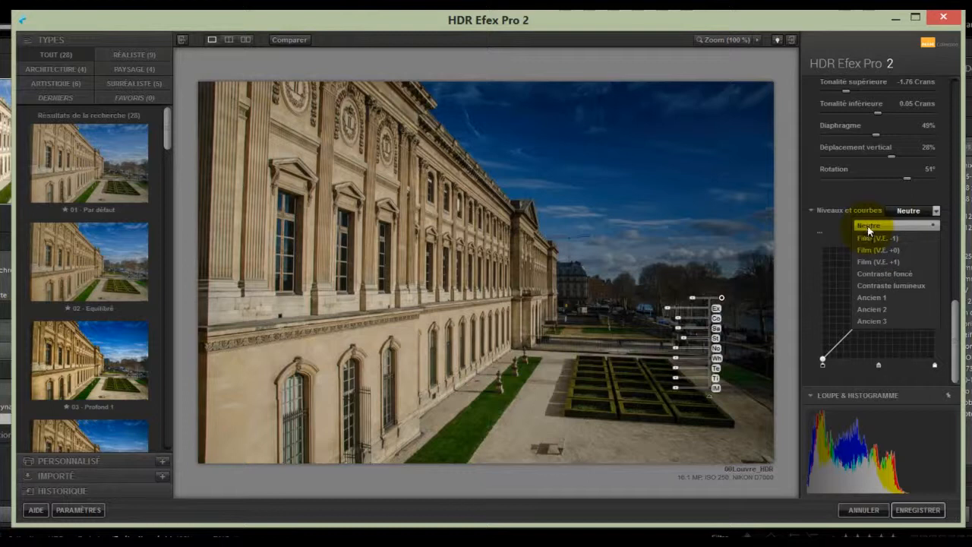
pyautogui.click(868, 225)
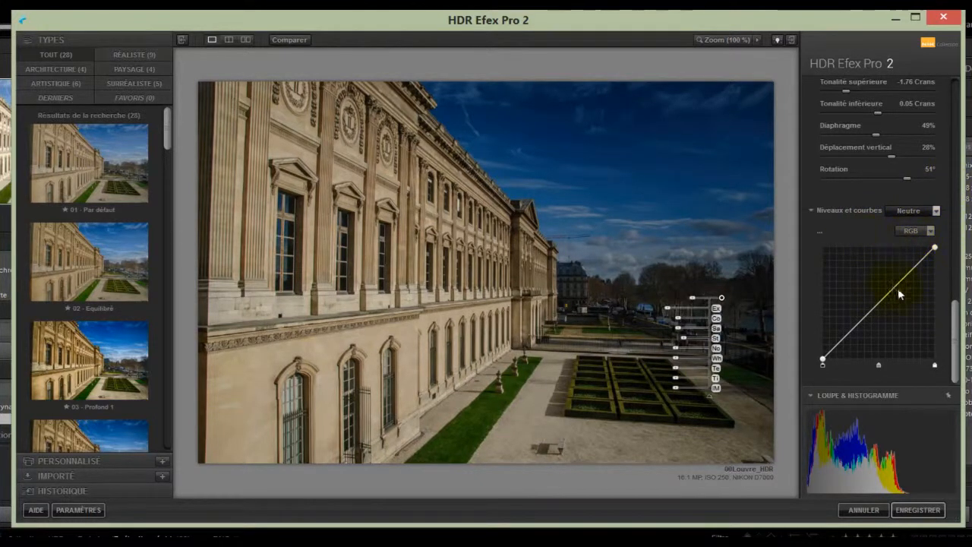
# Set the curve channel to Luminosité and shape an S-curve with a raised highlight point and a lowered shadow point.
pyautogui.click(930, 231)
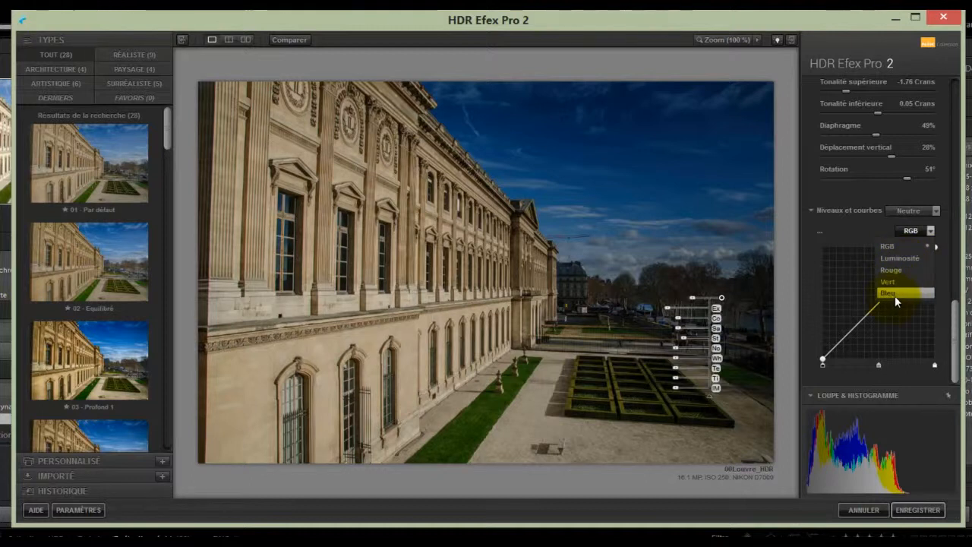
pyautogui.click(902, 259)
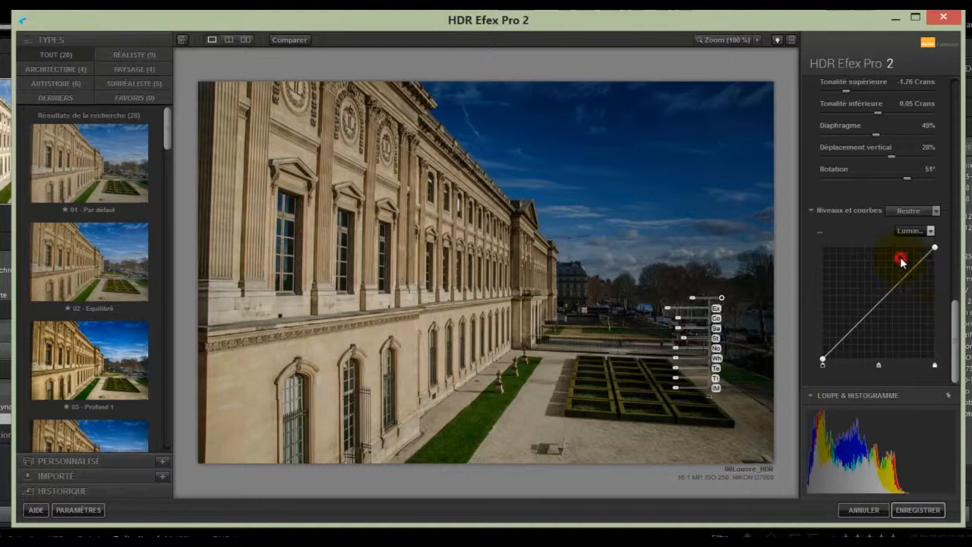
pyautogui.moveTo(900, 282)
pyautogui.mouseDown()
pyautogui.moveTo(907, 291)
pyautogui.moveTo(893, 281)
pyautogui.mouseUp()
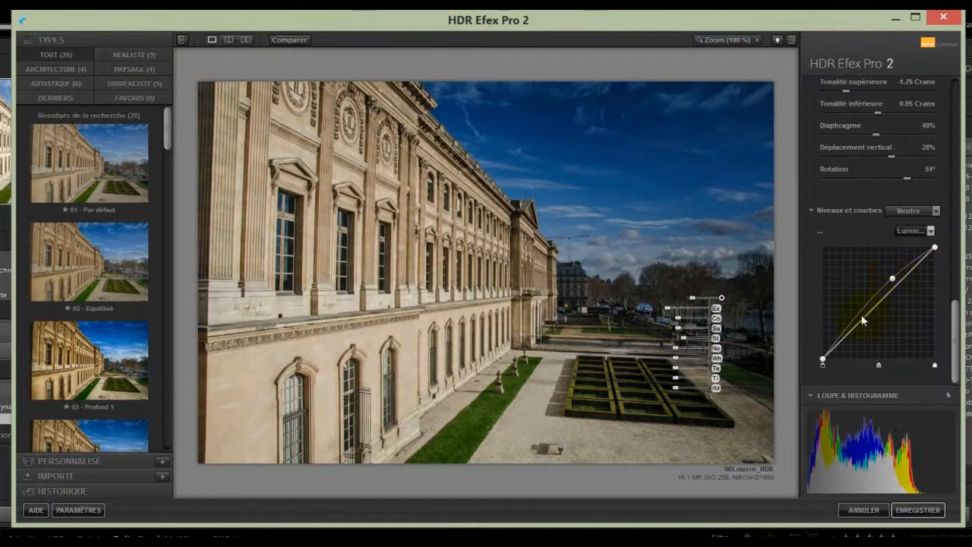
pyautogui.moveTo(864, 324); pyautogui.dragTo(870, 326)
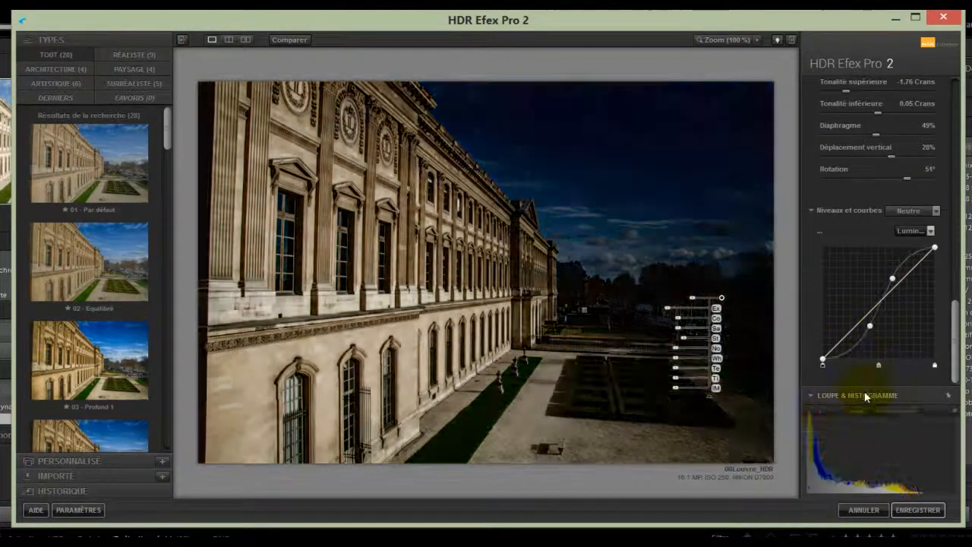
# Inspect the façade's arched windows with the Loupe view, and switch the preview back to Histogramme.
pyautogui.moveTo(861, 435)
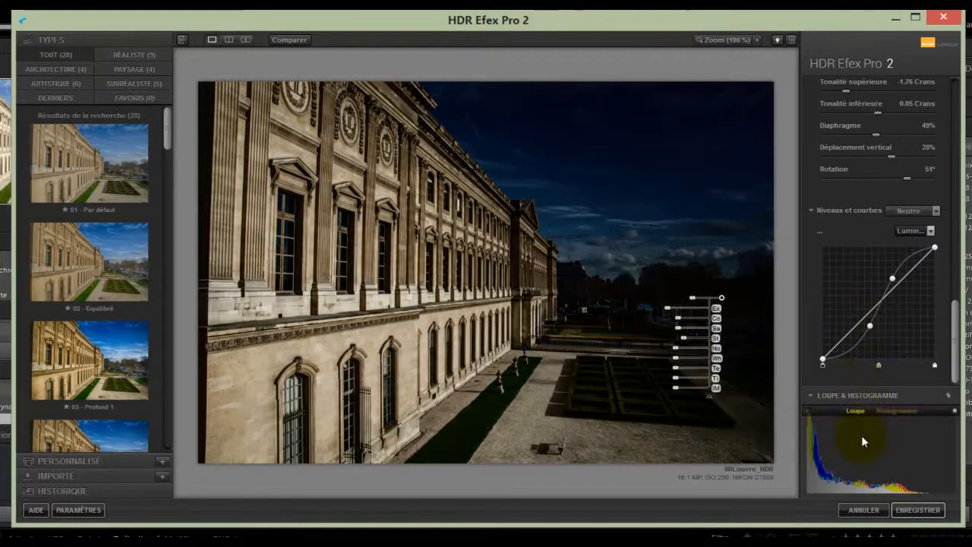
pyautogui.click(855, 411)
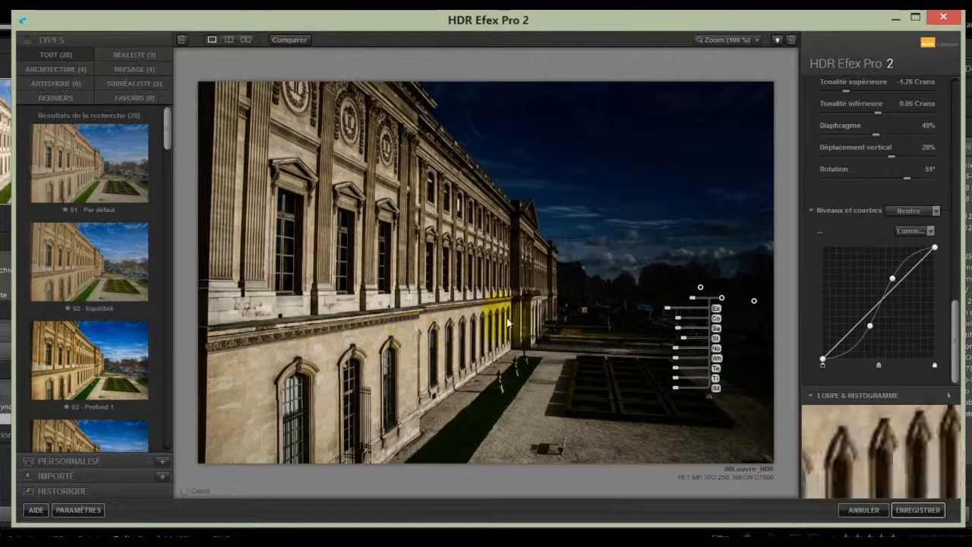
pyautogui.scroll(1, 885, 396)
pyautogui.click(885, 396)
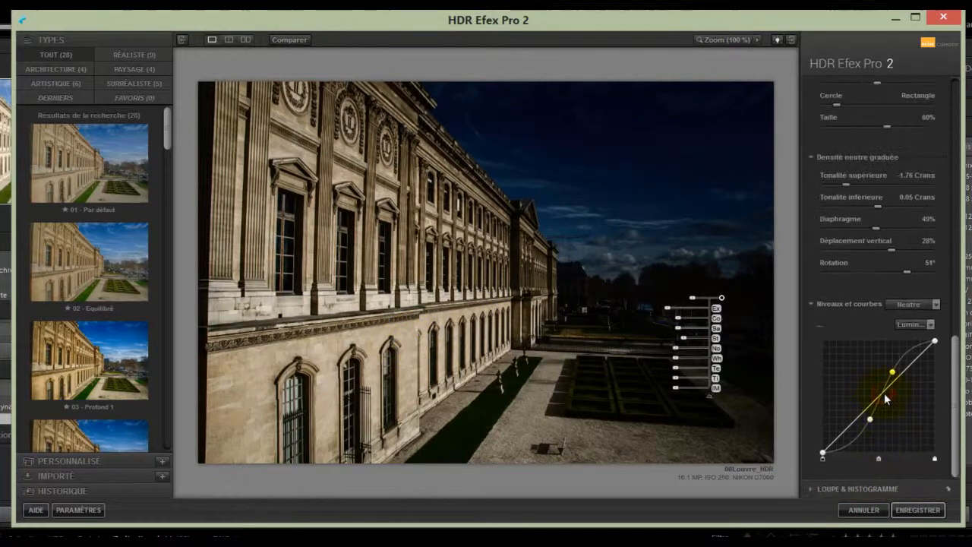
pyautogui.moveTo(958, 412); pyautogui.dragTo(958, 427)
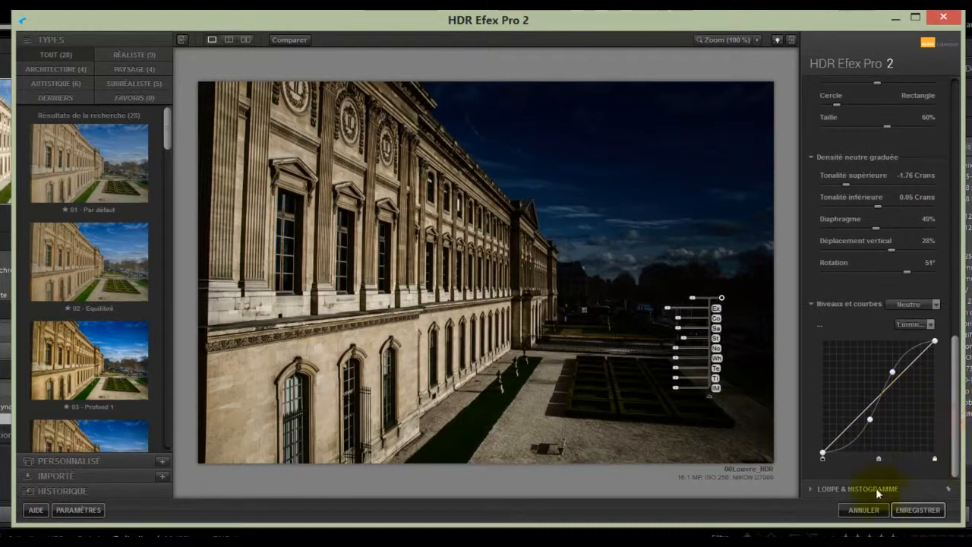
pyautogui.click(817, 489)
pyautogui.click(898, 416)
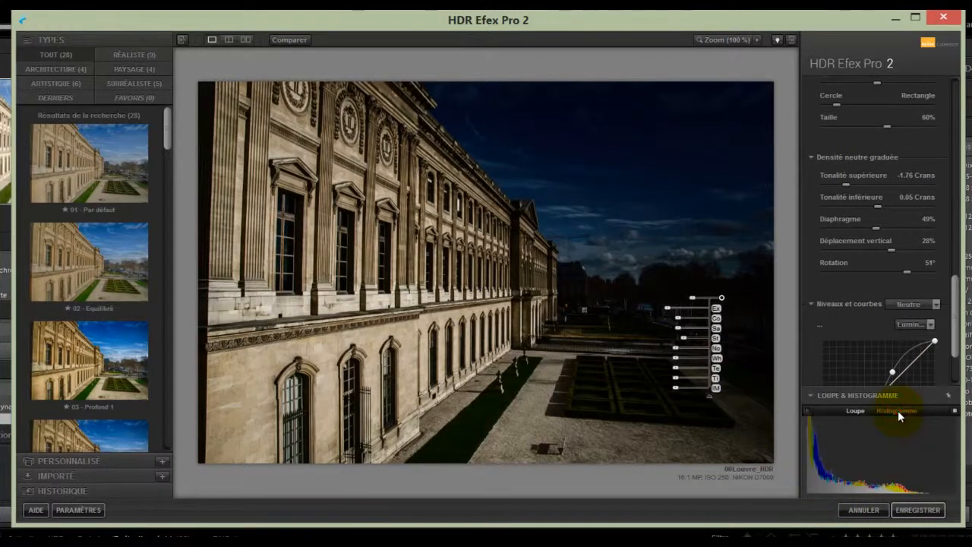
# Rework both Luminosité curve points so the curve dips slightly below the diagonal in the midtones and highlights.
pyautogui.scroll(-3, 896, 445)
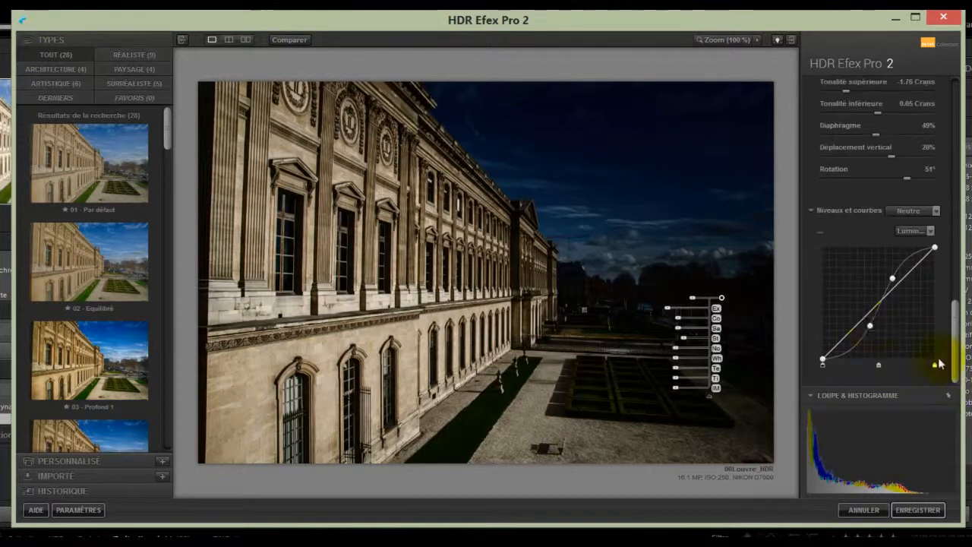
pyautogui.moveTo(872, 329); pyautogui.dragTo(855, 325)
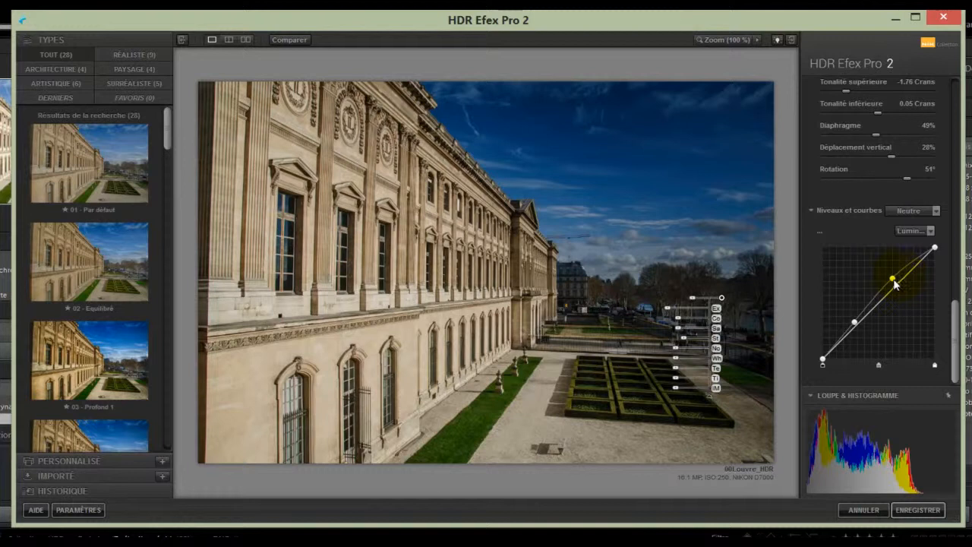
pyautogui.moveTo(893, 278); pyautogui.dragTo(902, 283)
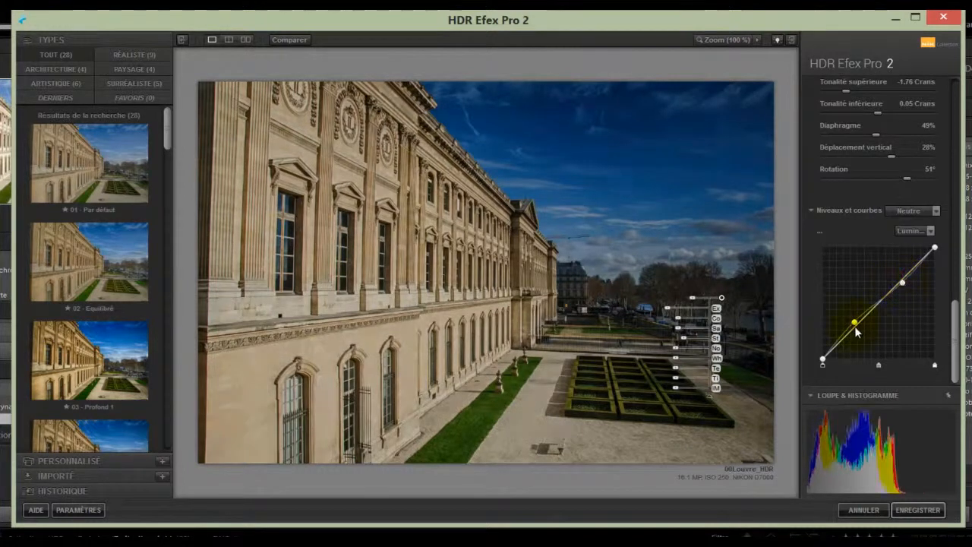
pyautogui.moveTo(855, 327); pyautogui.dragTo(849, 320)
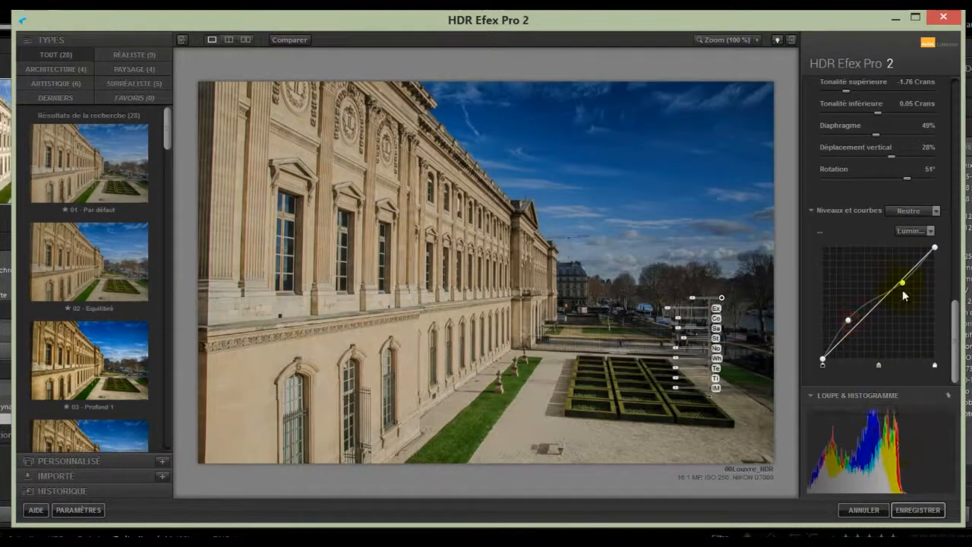
pyautogui.moveTo(902, 284); pyautogui.dragTo(901, 289)
pyautogui.moveTo(849, 320); pyautogui.dragTo(872, 314)
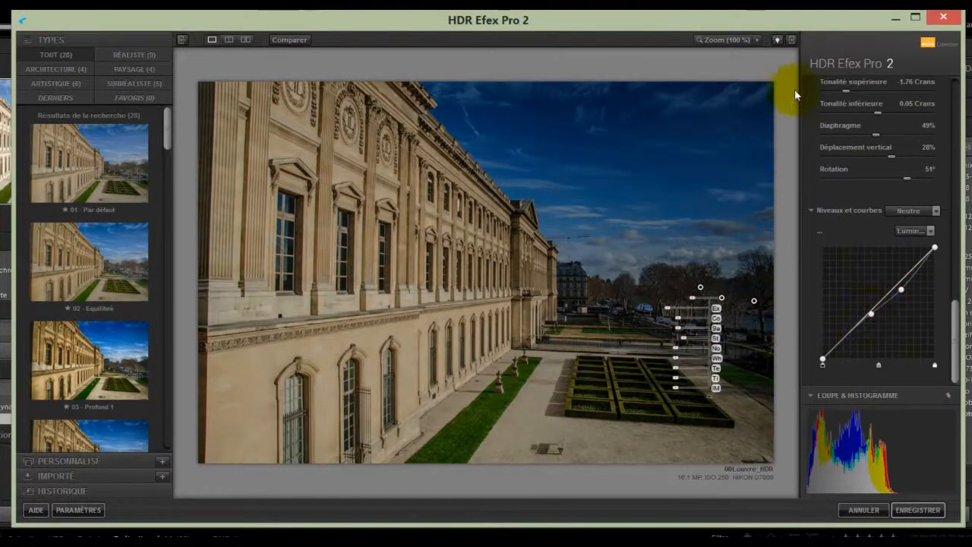
# Cycle the background colour around the photo through white and back to grey.
pyautogui.click(776, 40)
pyautogui.click(776, 40)
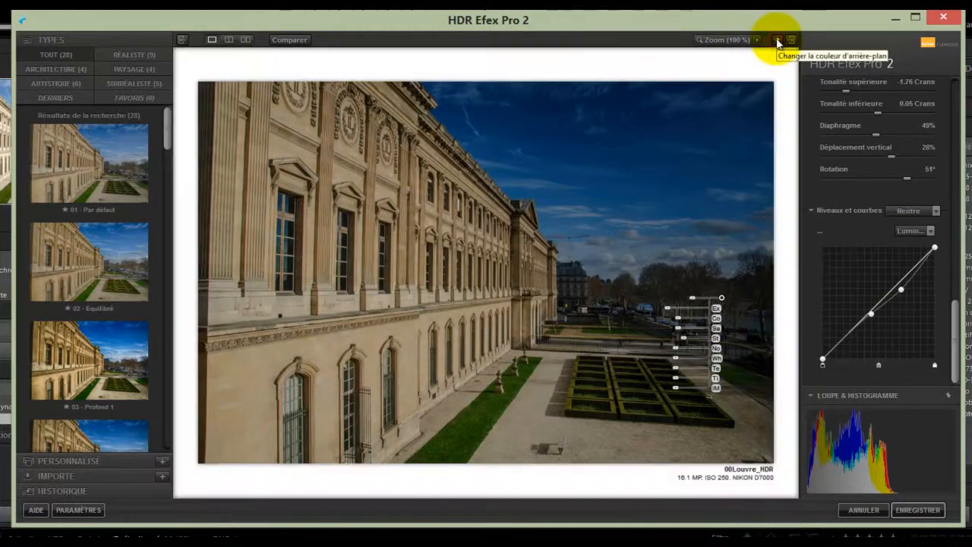
pyautogui.click(776, 40)
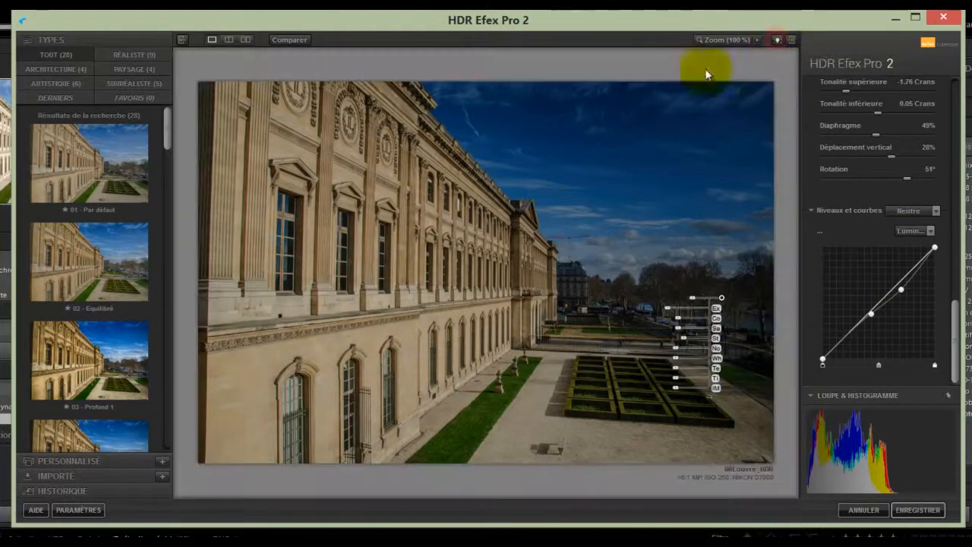
# Review the Personnalisé, Importé and Historique sections, opening the custom type naming dialog and dismissing it without saving a type.
pyautogui.click(138, 455)
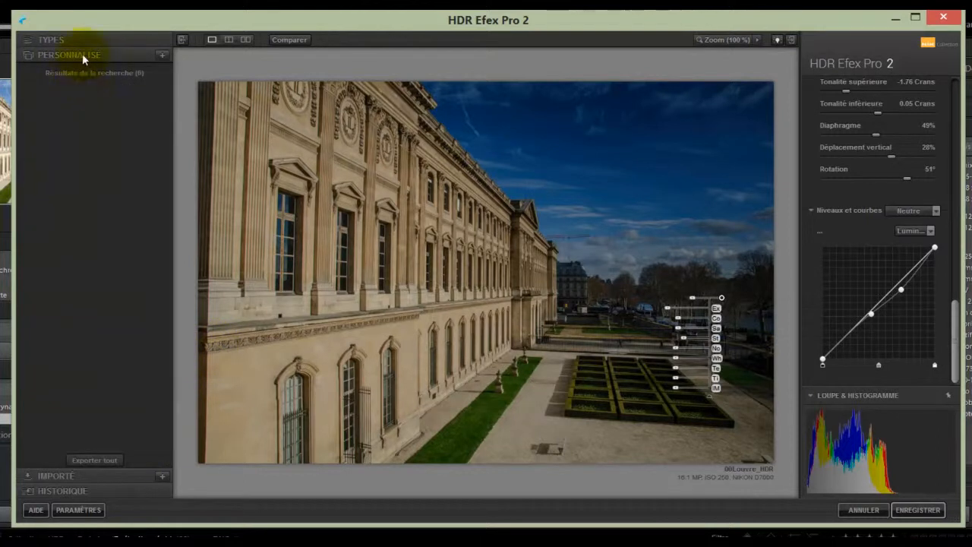
pyautogui.click(163, 55)
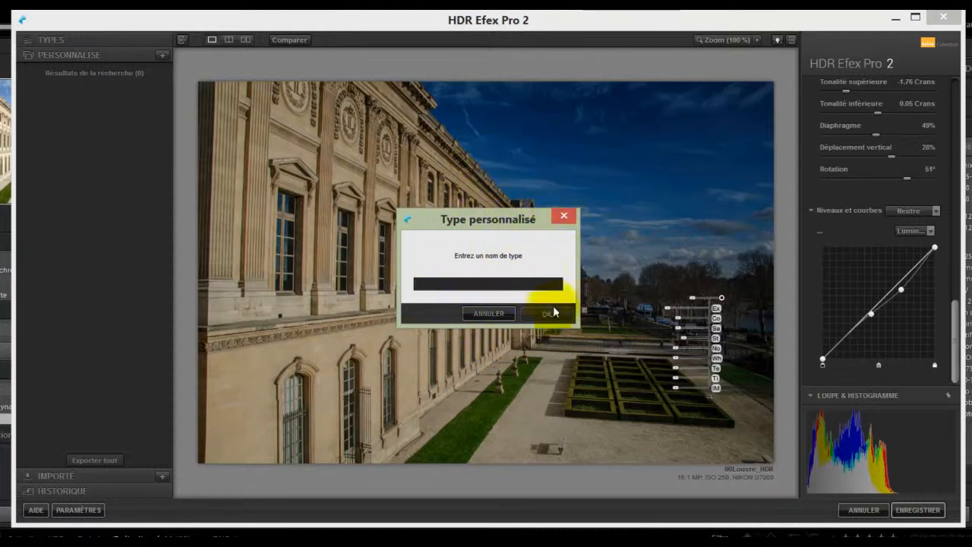
pyautogui.click(564, 215)
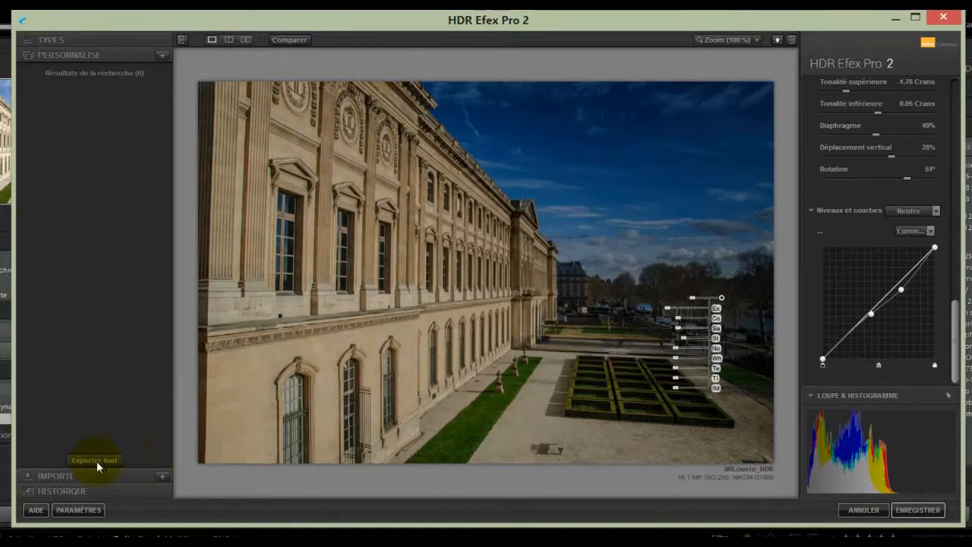
pyautogui.click(112, 476)
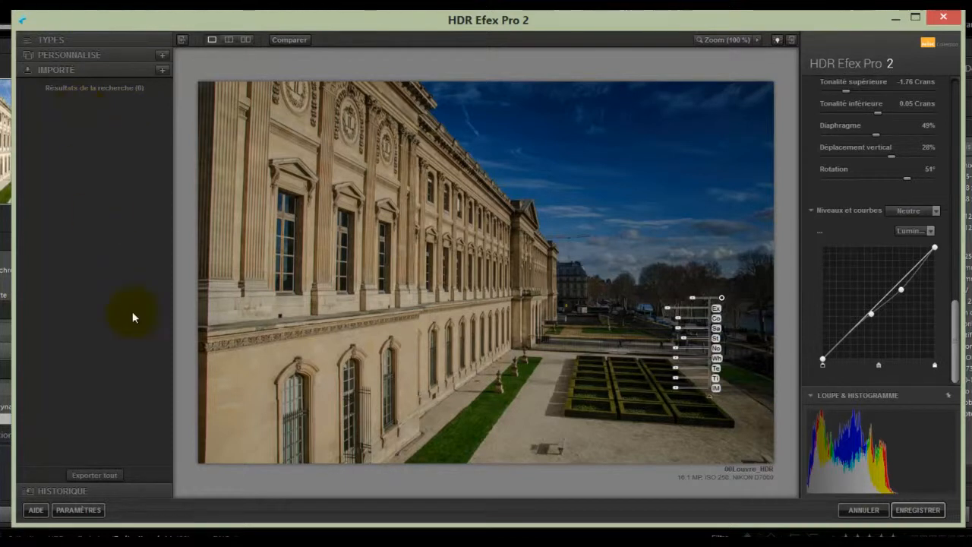
pyautogui.click(70, 490)
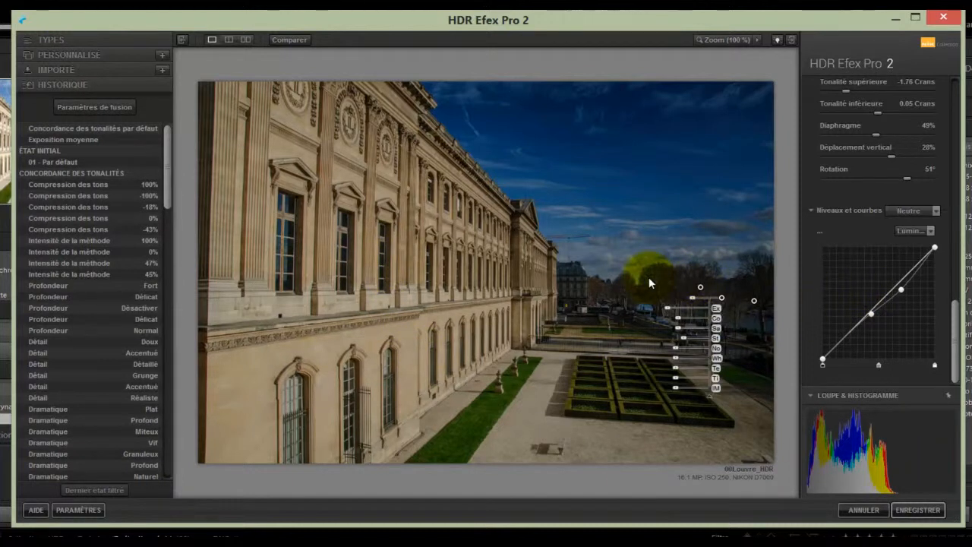
# Save the HDR image, and open 00Louvre_HDR.tif enlarged from all photos in the Lightroom library.
pyautogui.click(917, 509)
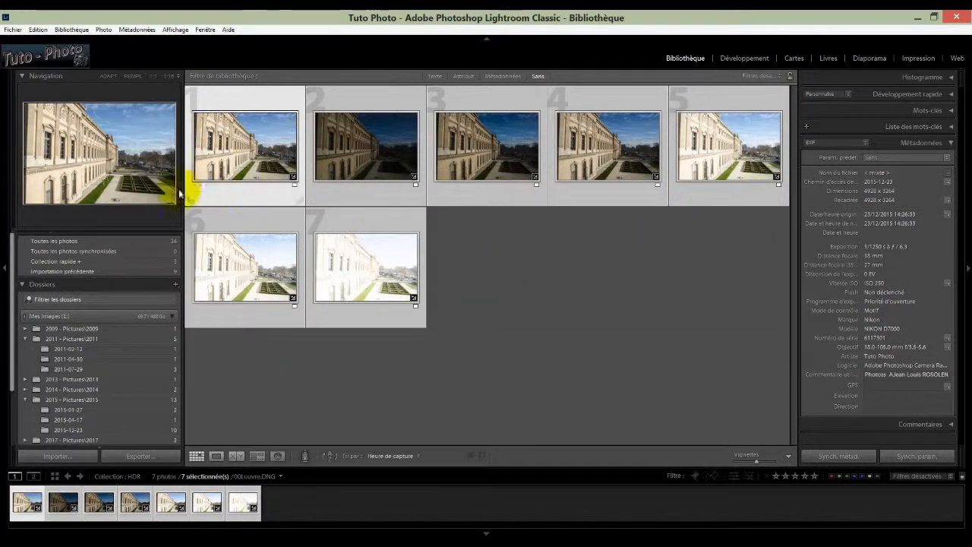
pyautogui.click(66, 243)
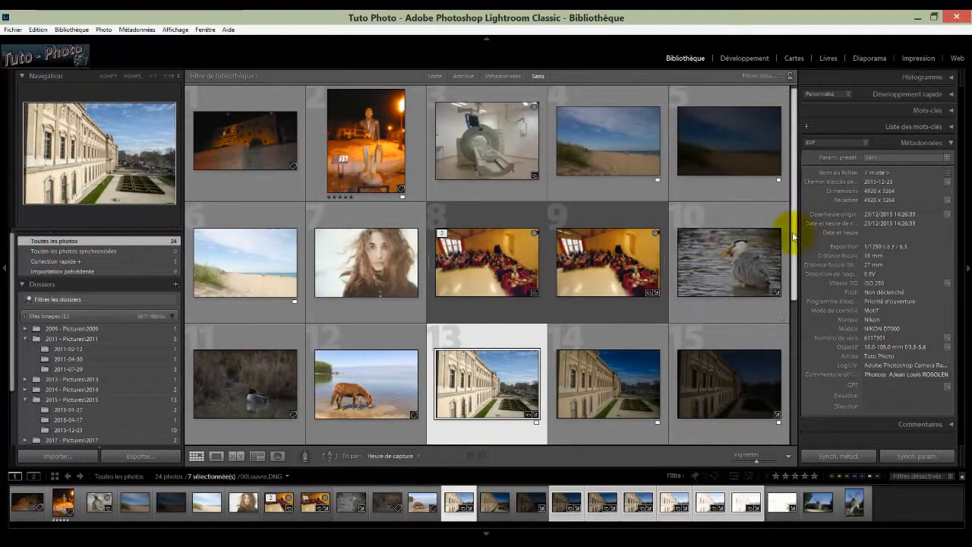
pyautogui.moveTo(794, 237); pyautogui.dragTo(822, 347)
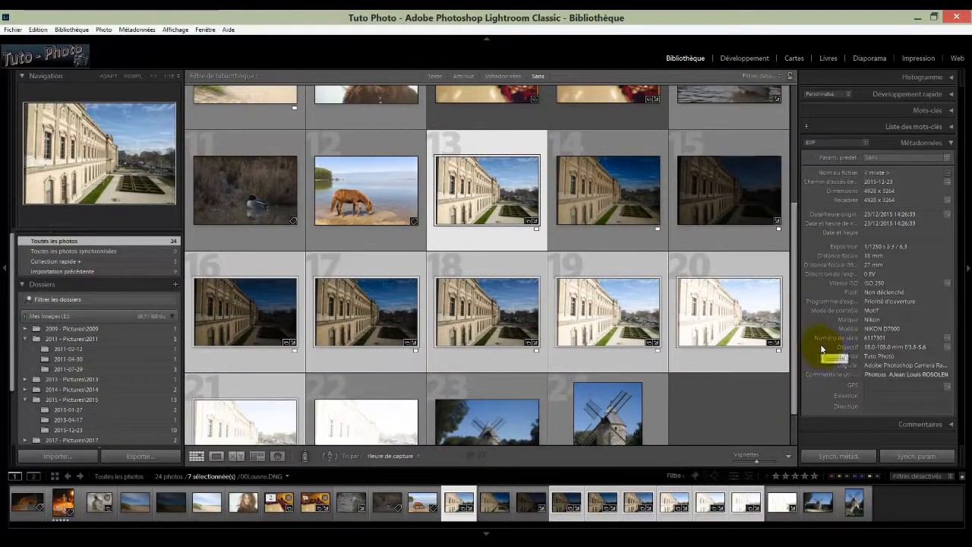
pyautogui.click(608, 190)
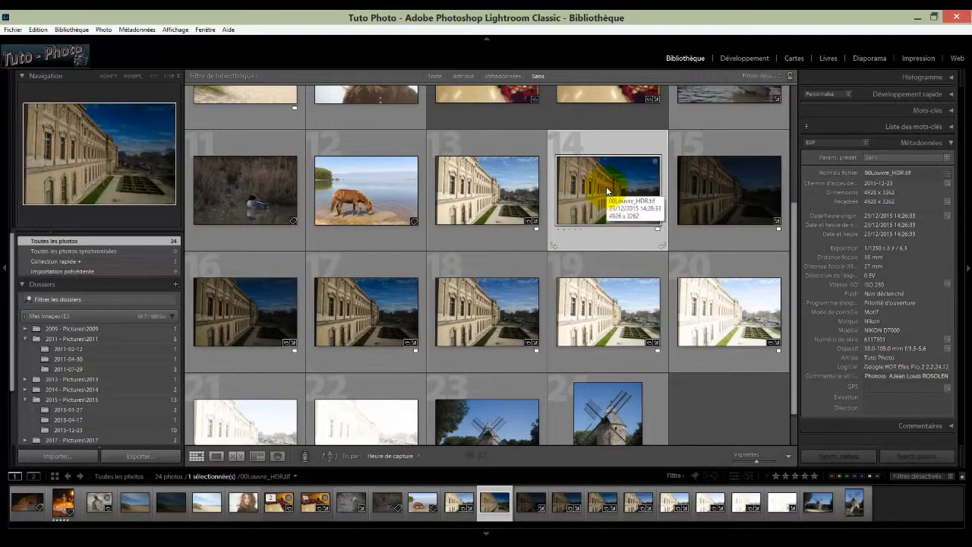
pyautogui.doubleClick(607, 190)
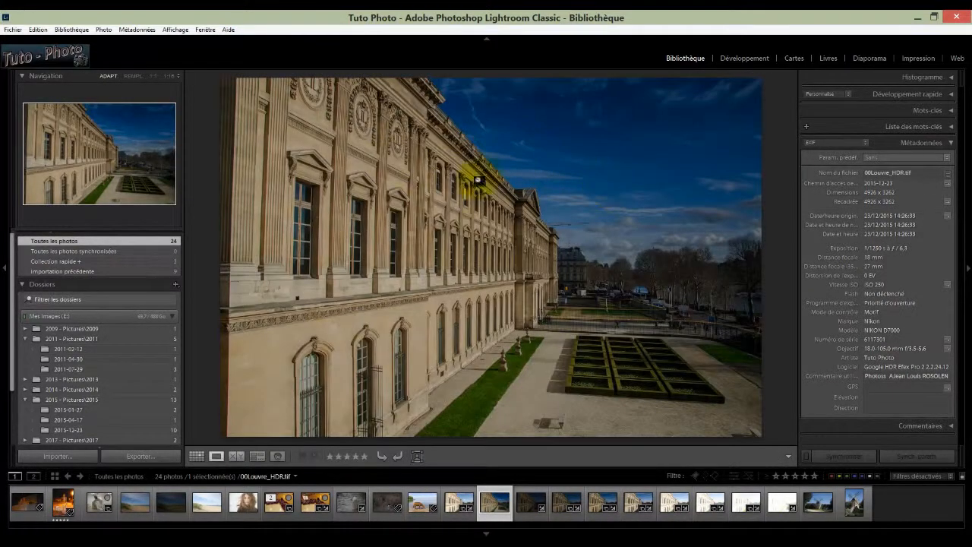